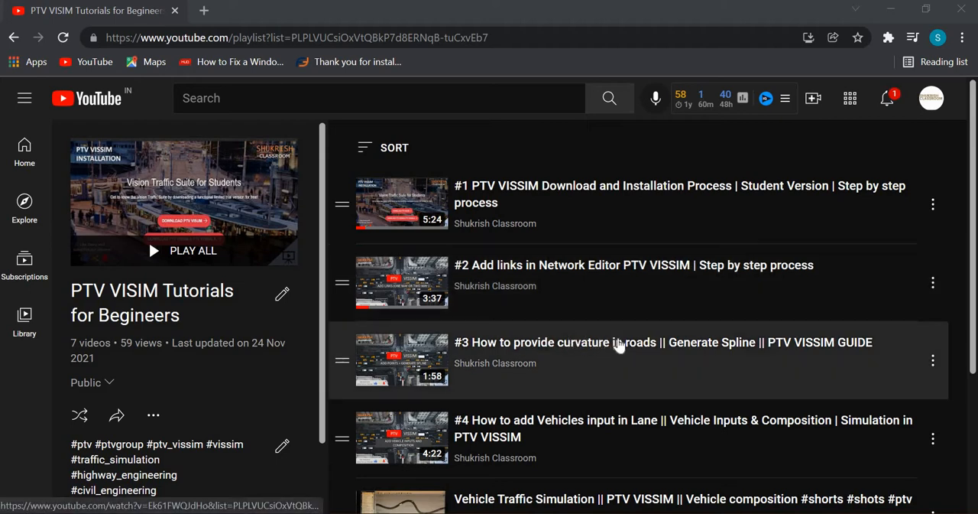
pyautogui.scroll(-2, 570, 321)
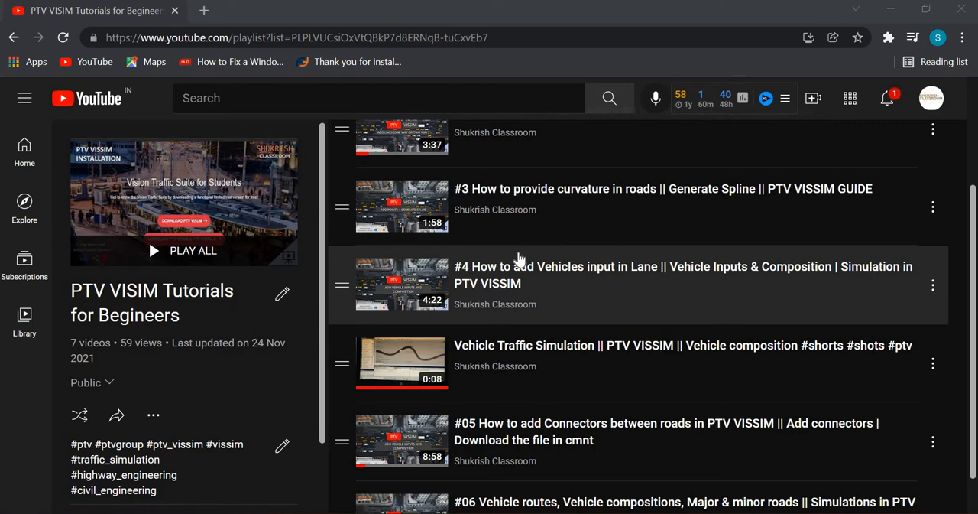
pyautogui.scroll(3, 519, 258)
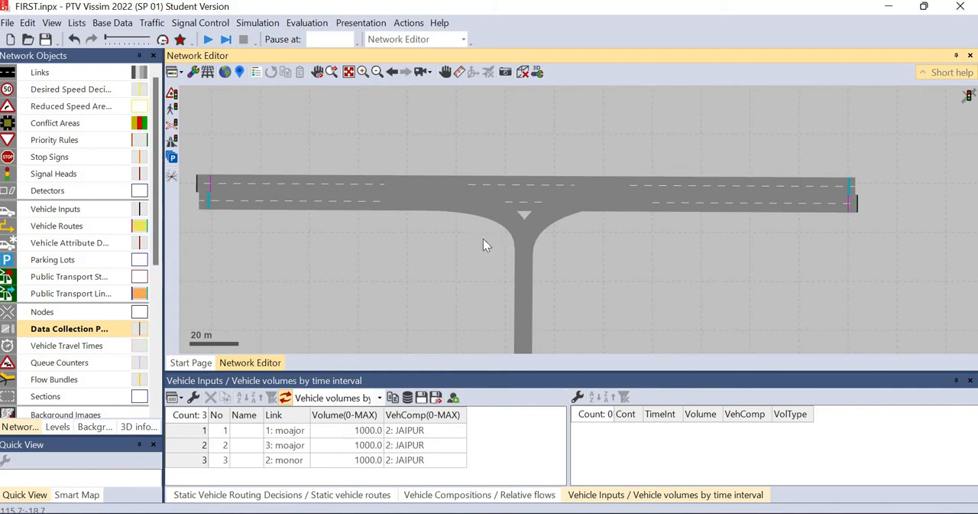
pyautogui.scroll(2, 483, 238)
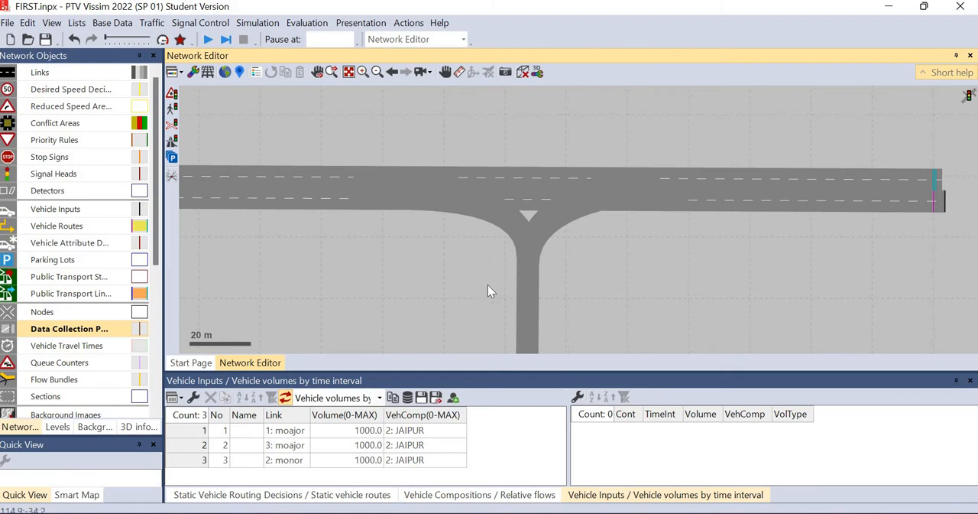
pyautogui.moveTo(461, 287); pyautogui.dragTo(498, 313)
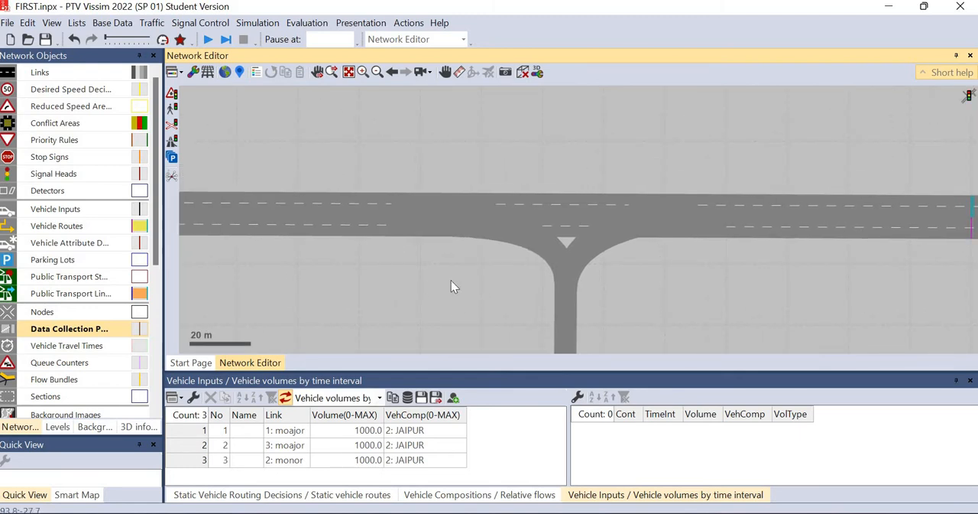
pyautogui.scroll(-2, 453, 280)
pyautogui.scroll(2, 449, 268)
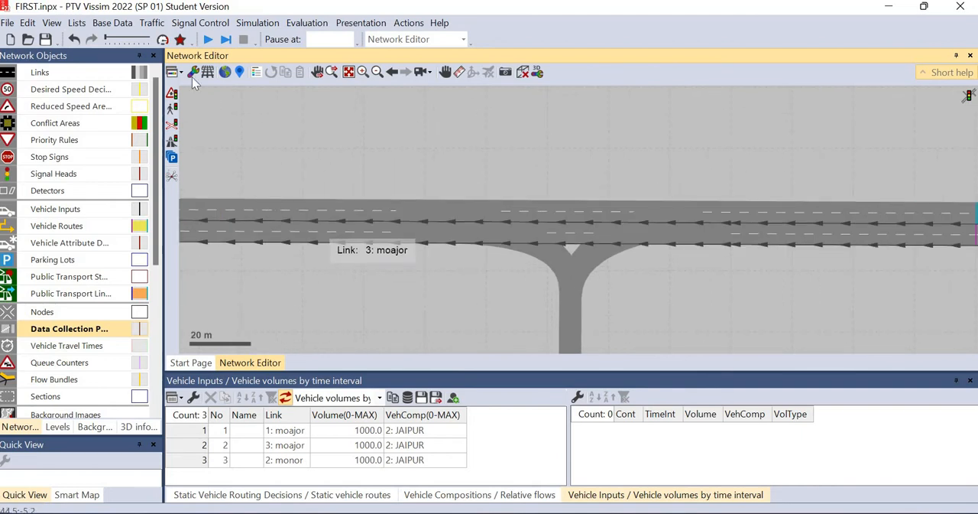
# Add a data collection point on lane 2 of link 1 (moajor), near its downstream end at about 251 m
pyautogui.click(84, 330)
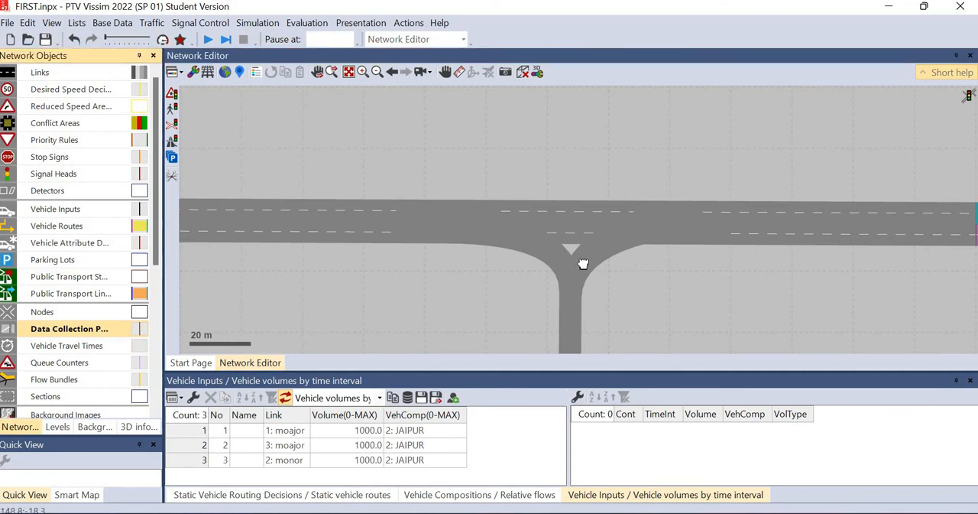
pyautogui.moveTo(584, 264); pyautogui.dragTo(457, 263)
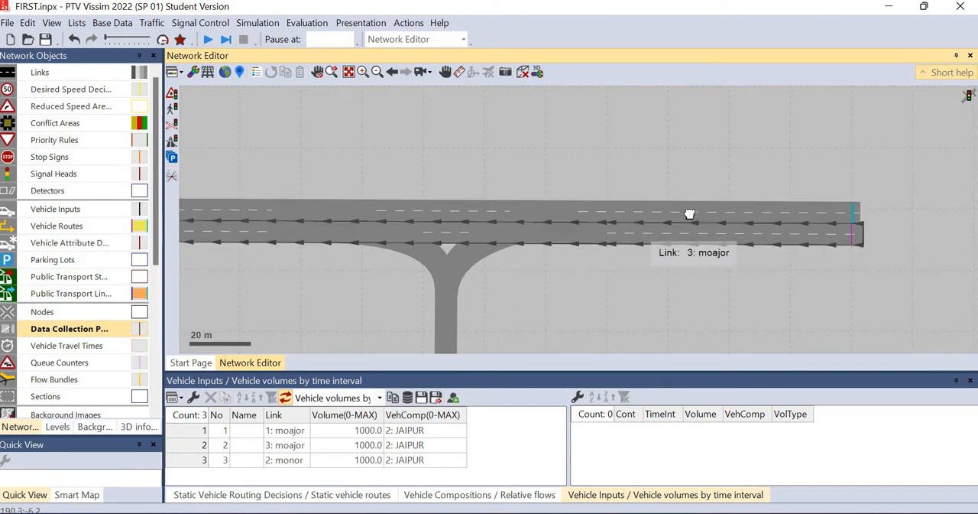
pyautogui.scroll(-1, 640, 237)
pyautogui.moveTo(542, 286); pyautogui.dragTo(593, 271)
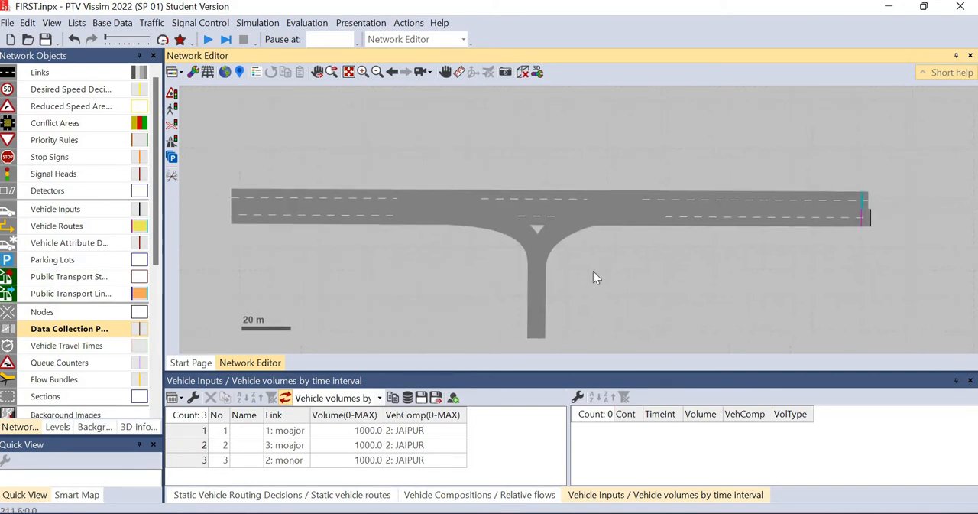
pyautogui.click(829, 205)
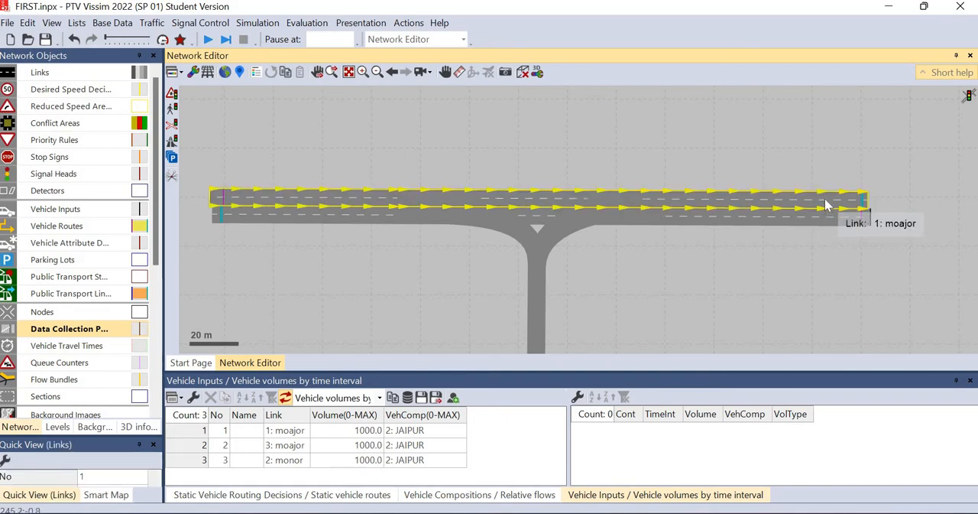
pyautogui.rightClick(830, 200)
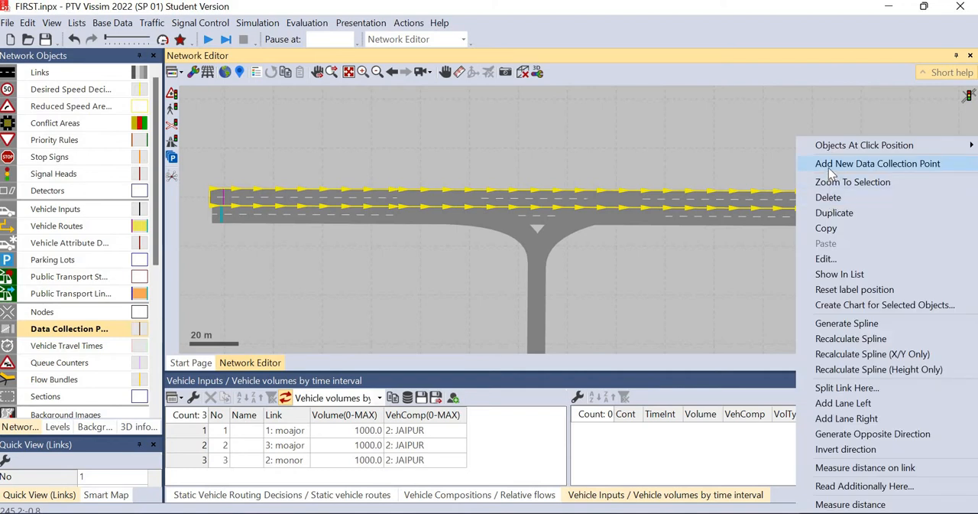
pyautogui.click(829, 167)
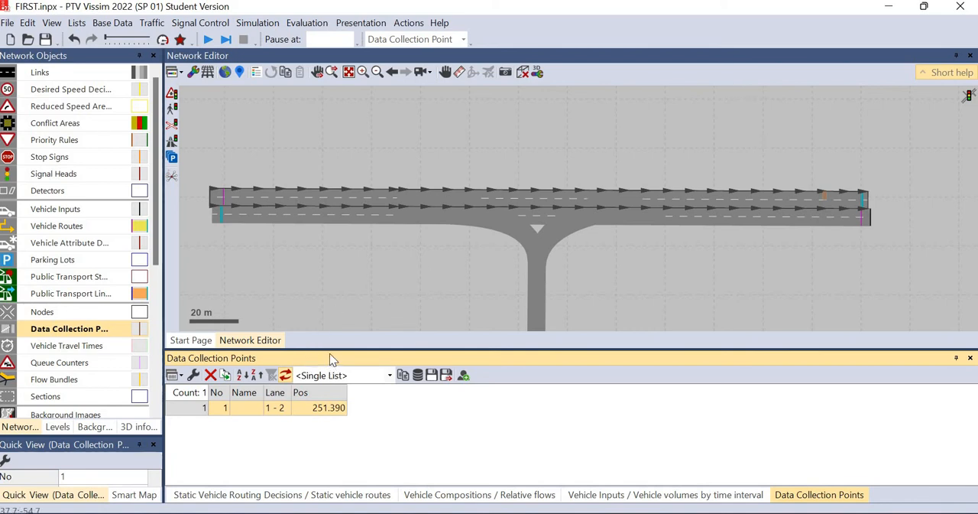
pyautogui.moveTo(328, 349); pyautogui.dragTo(252, 325)
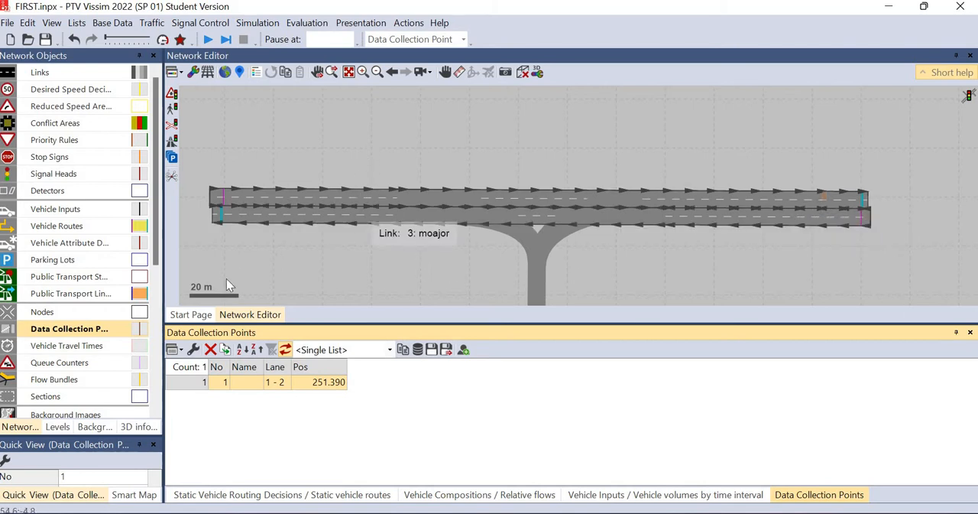
# Open the evaluation configuration and show its result attributes
pyautogui.click(341, 28)
pyautogui.click(266, 25)
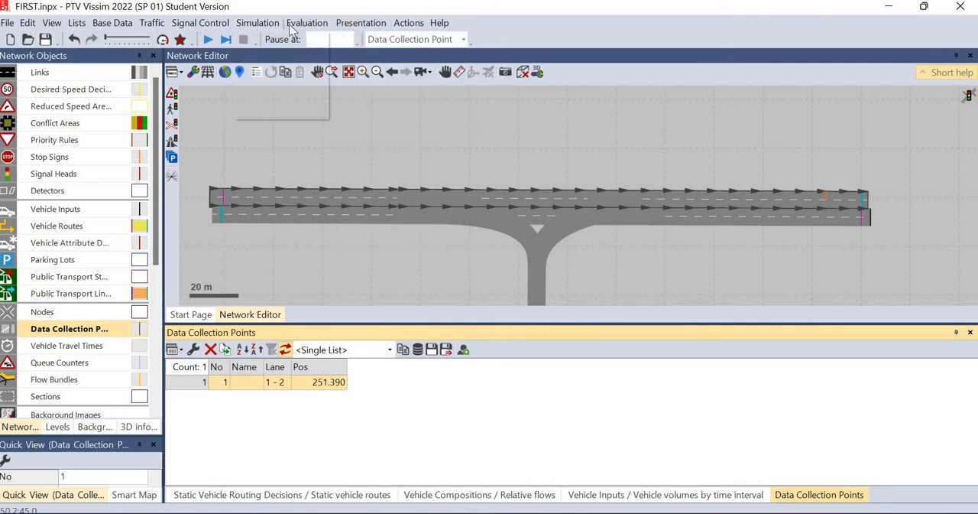
pyautogui.click(306, 23)
pyautogui.click(328, 37)
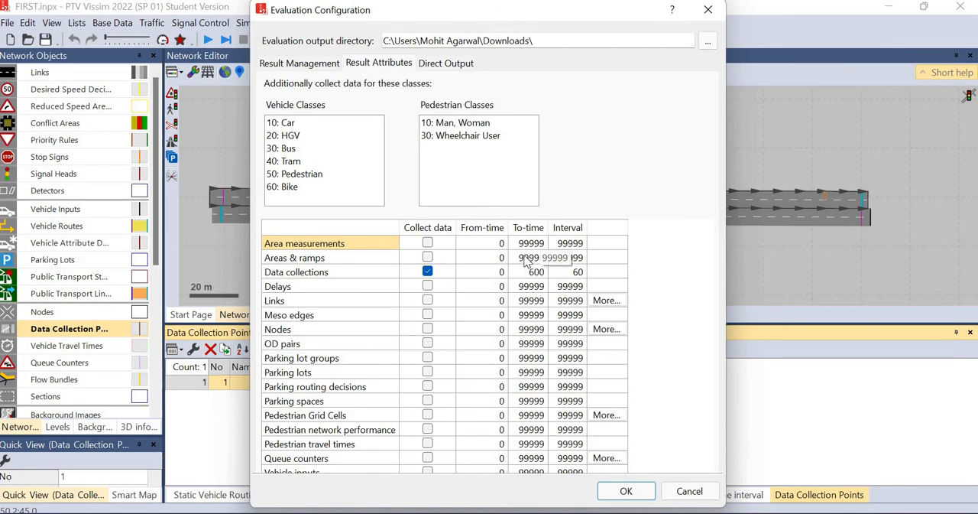
# Set the Data collections interval to 10 in the result attributes
pyautogui.click(572, 272)
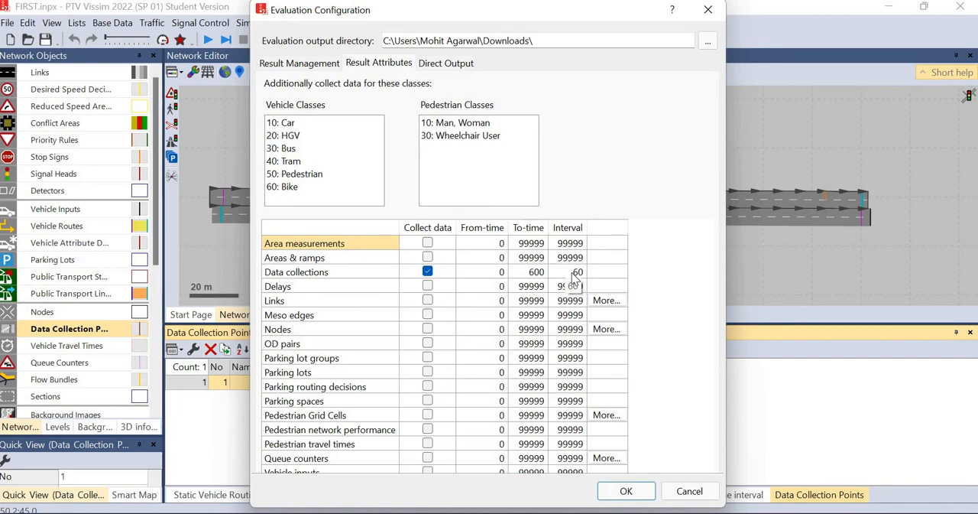
pyautogui.click(571, 271)
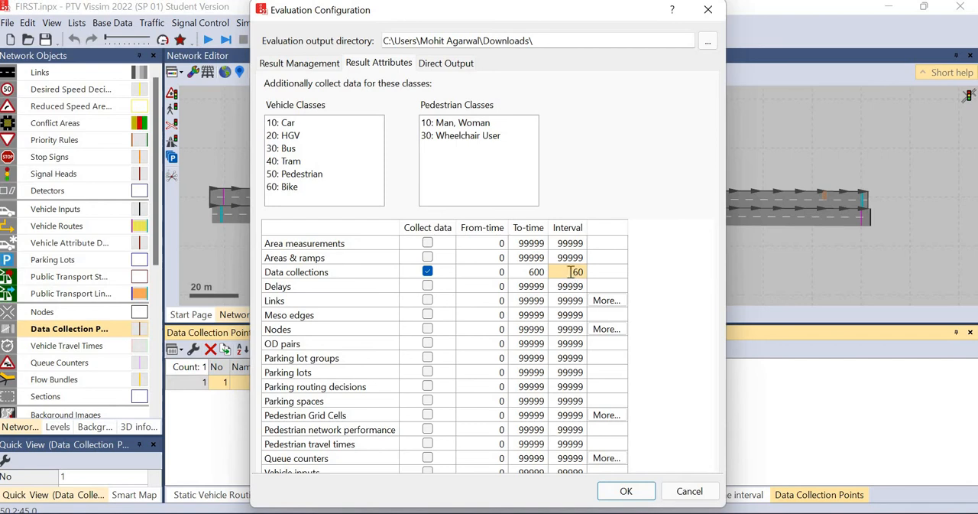
pyautogui.write('10')
pyautogui.press('Return')
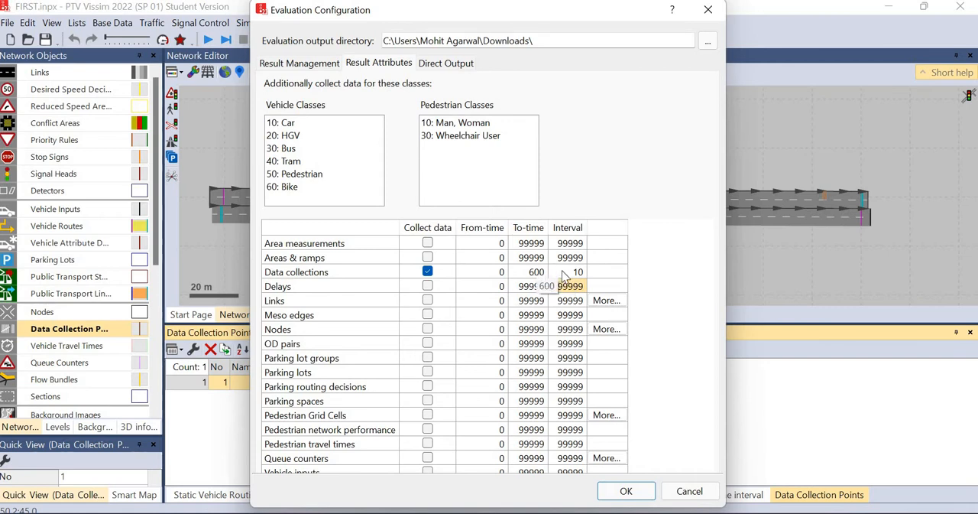
# Set the Data collections interval to 60 and accept the evaluation configuration
pyautogui.click(568, 275)
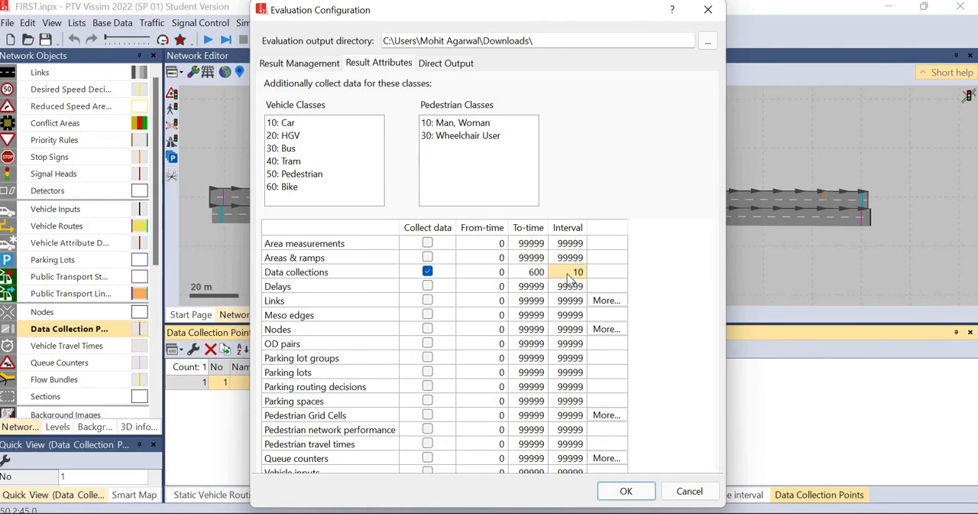
pyautogui.write('6')
pyautogui.press('Return')
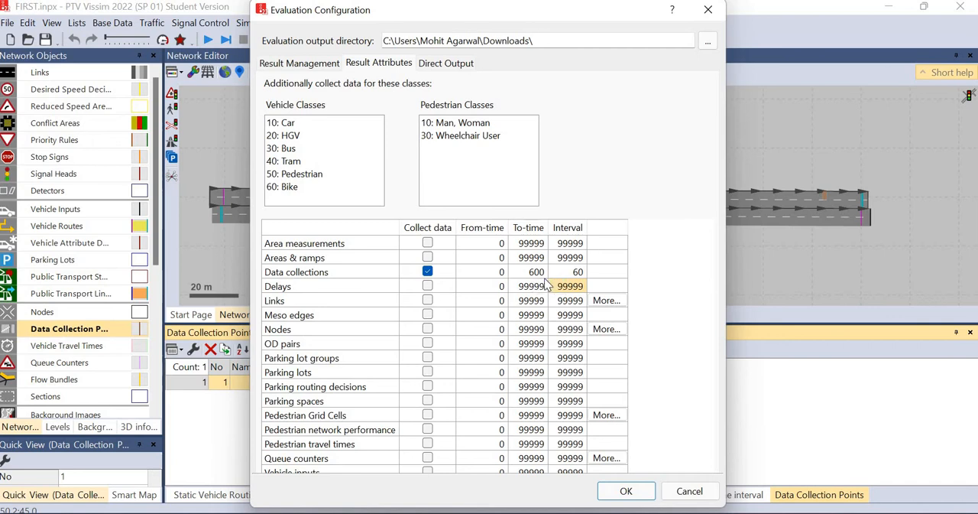
pyautogui.click(623, 493)
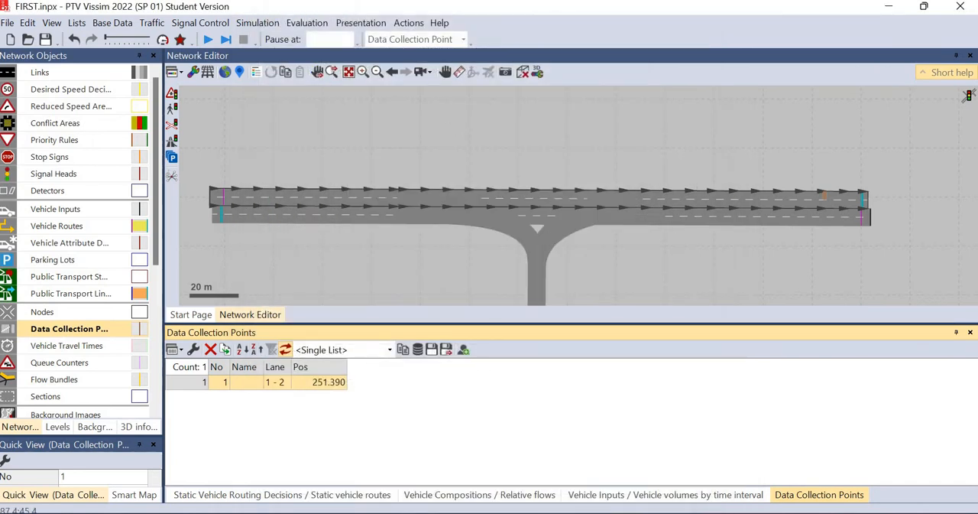
# Define a new data collection measurement and assign data collection point 1 to it
pyautogui.click(291, 26)
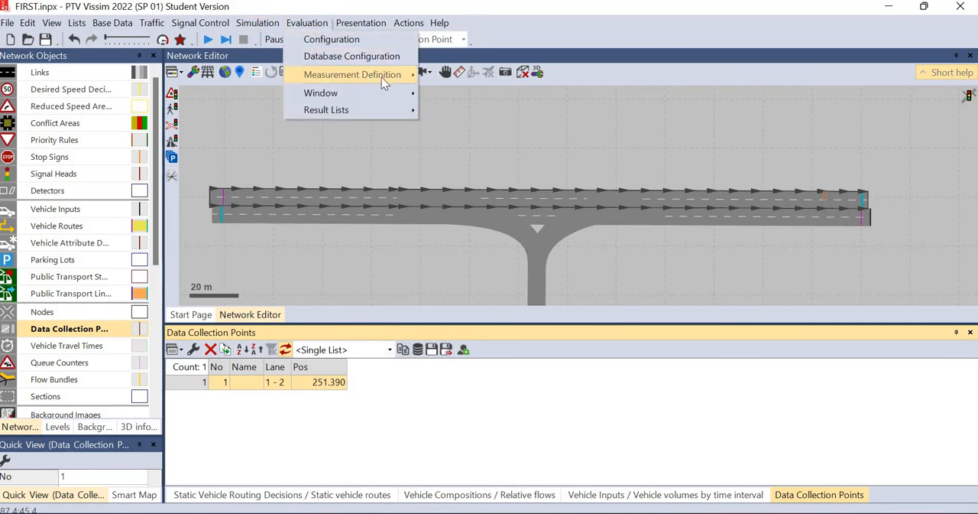
pyautogui.moveTo(390, 80)
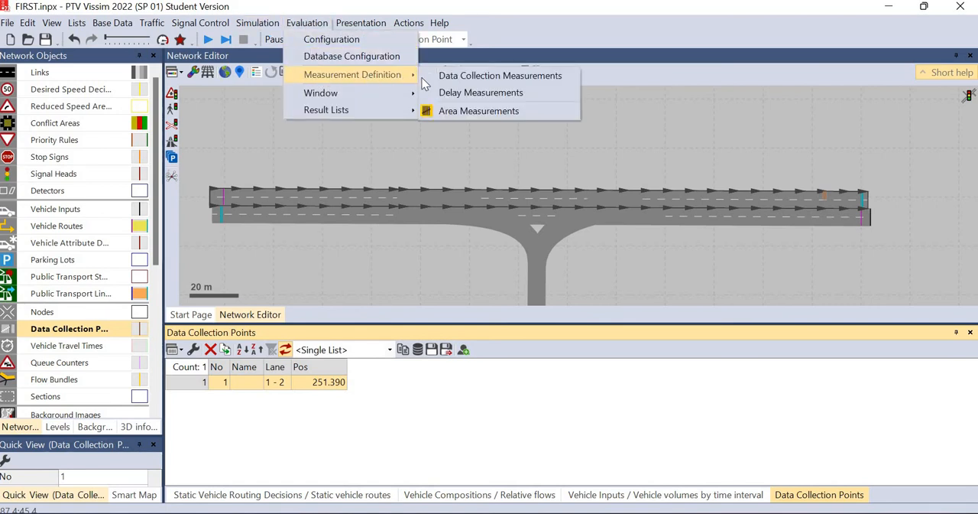
pyautogui.click(475, 79)
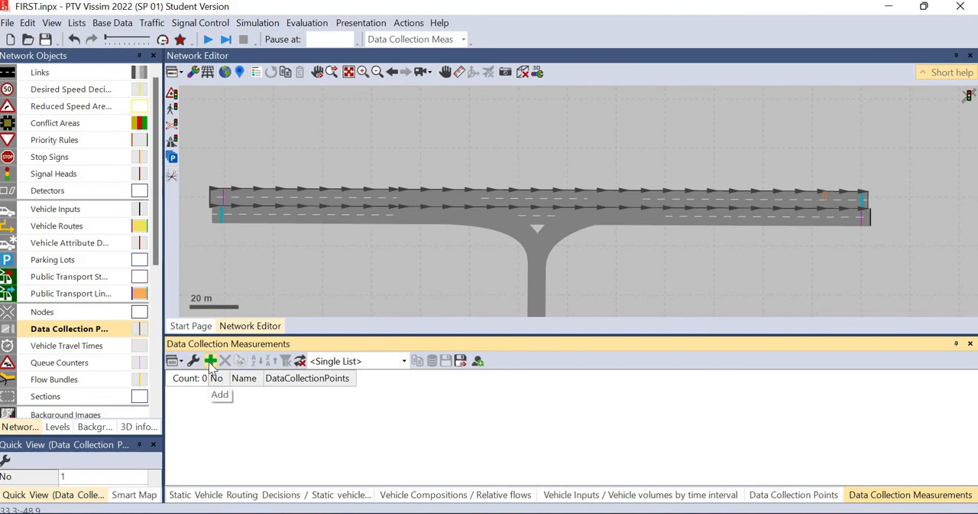
pyautogui.click(219, 395)
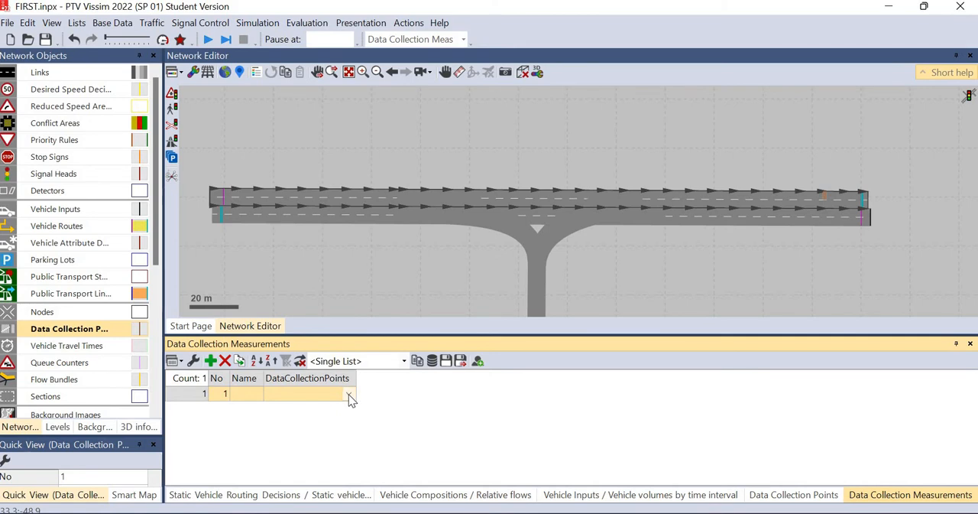
pyautogui.click(349, 396)
pyautogui.click(319, 402)
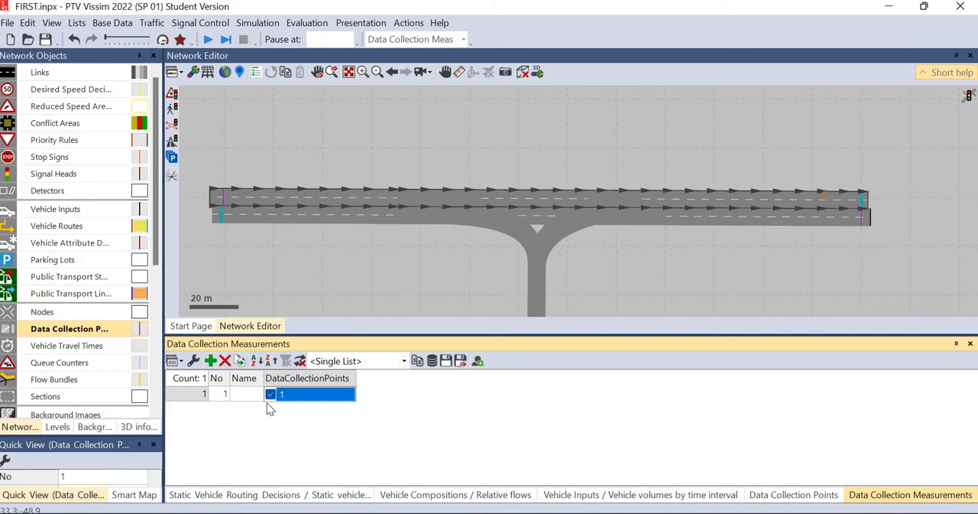
pyautogui.click(271, 394)
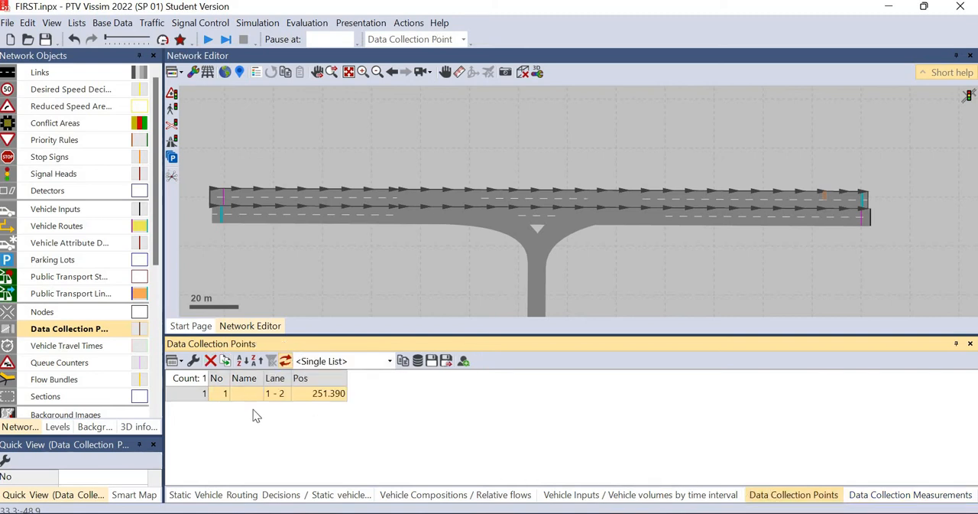
pyautogui.click(793, 495)
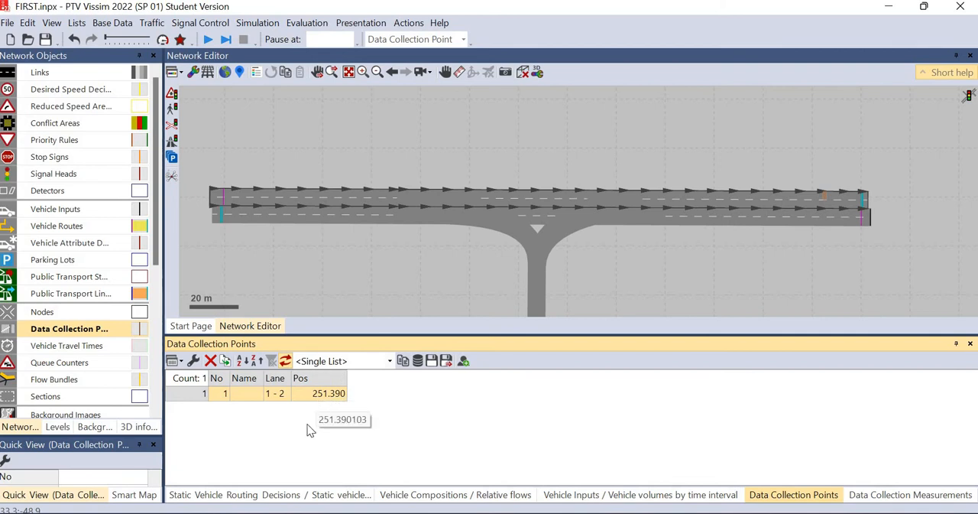
pyautogui.click(867, 496)
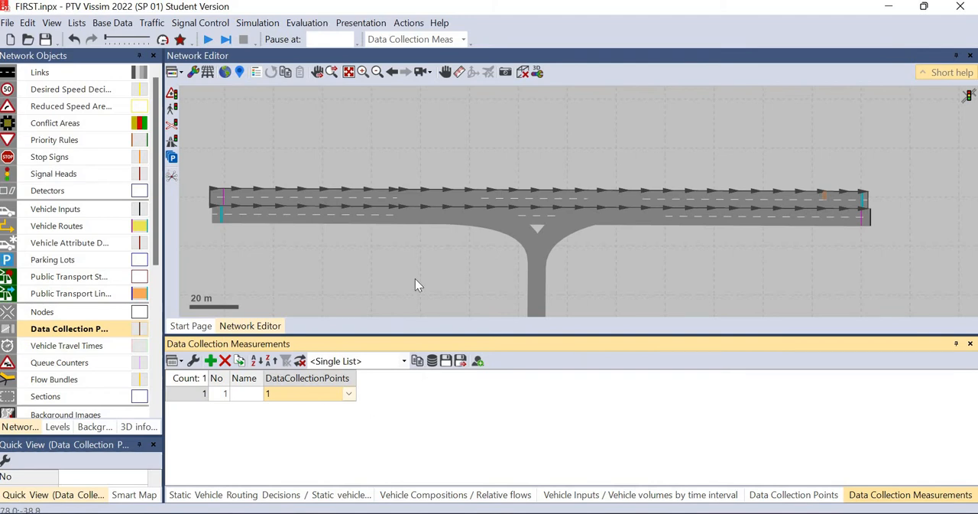
# Open the Data Collection Results list and look through its result columns
pyautogui.moveTo(415, 278); pyautogui.dragTo(453, 230)
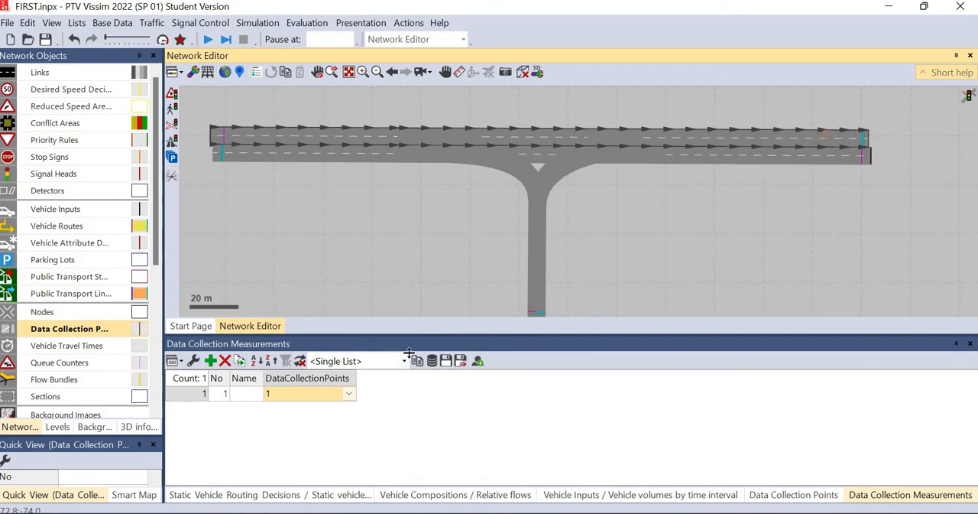
pyautogui.moveTo(409, 353); pyautogui.dragTo(409, 377)
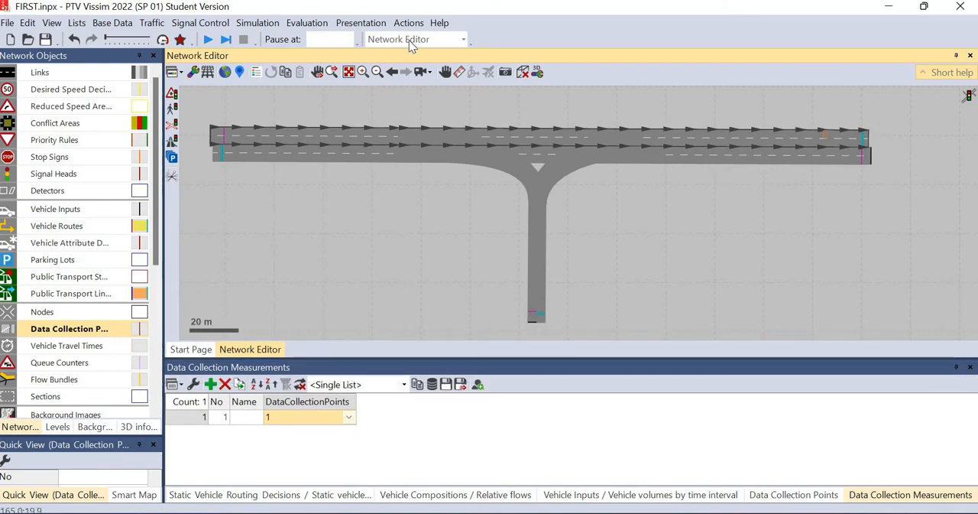
pyautogui.click(304, 23)
pyautogui.moveTo(327, 109)
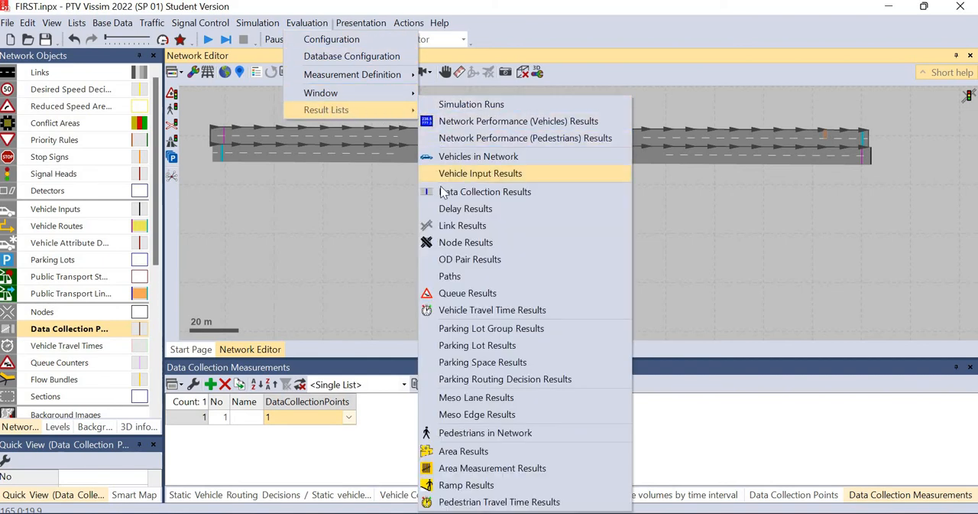
pyautogui.click(464, 197)
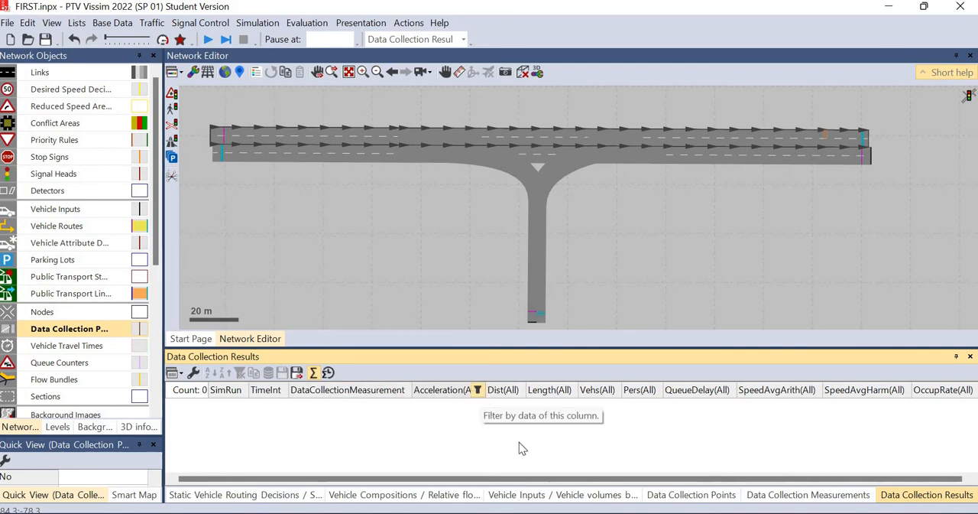
pyautogui.moveTo(531, 480); pyautogui.dragTo(628, 481)
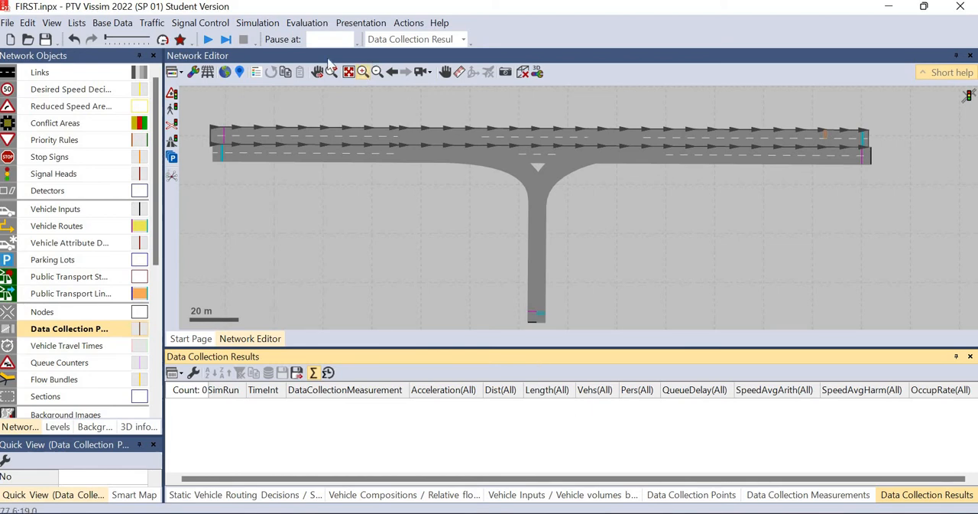
# Start a continuous simulation run of the T-junction network, saving the pending changes
pyautogui.click(249, 25)
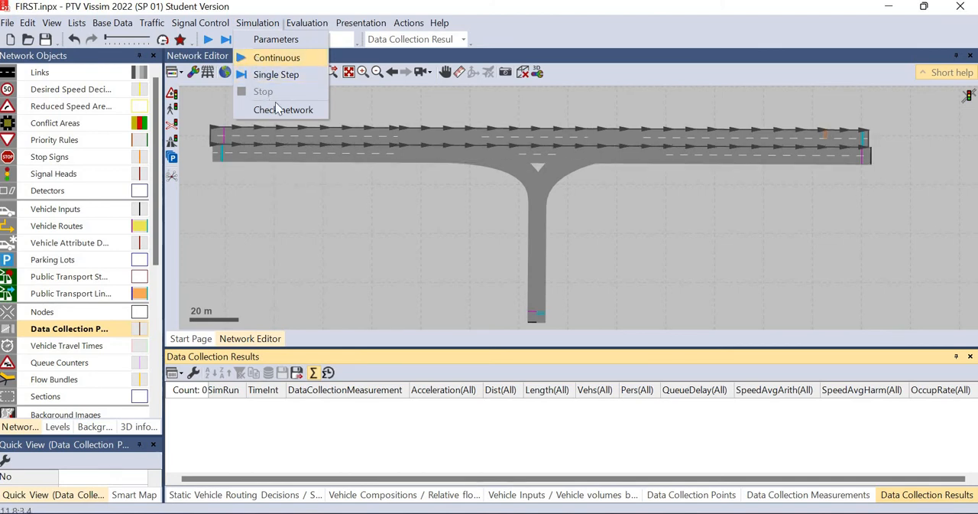
pyautogui.click(277, 59)
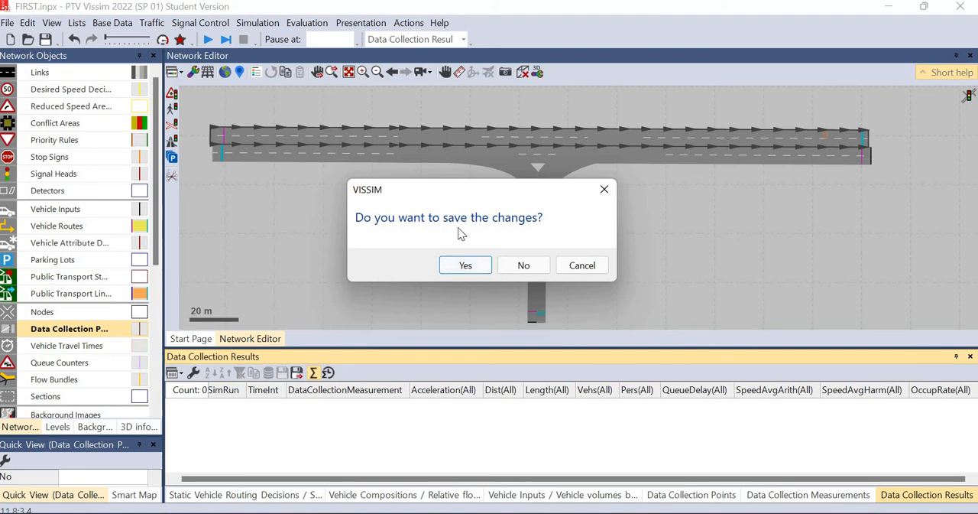
pyautogui.click(466, 265)
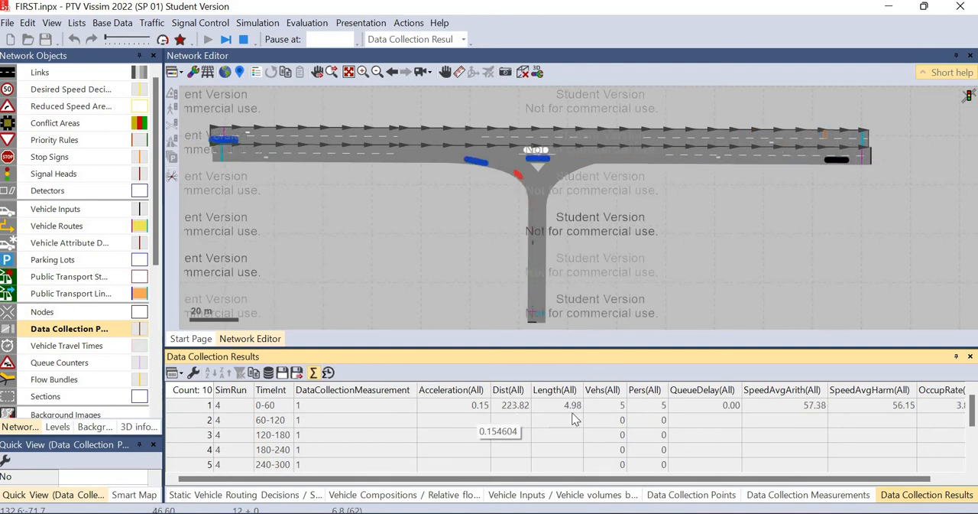
# Check the interval rows of the Data Collection Results during the run, and complete the simulation in Quick Mode
pyautogui.scroll(-2, 360, 448)
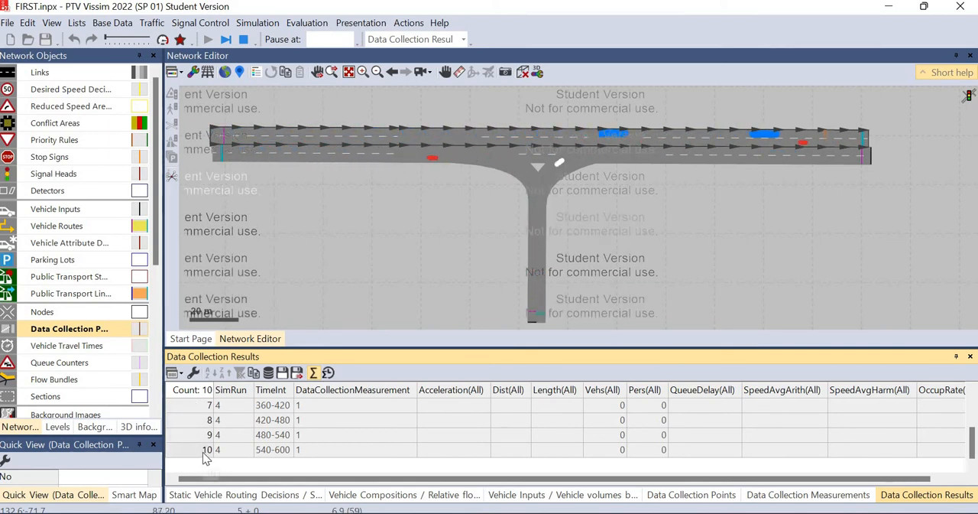
pyautogui.scroll(2, 214, 443)
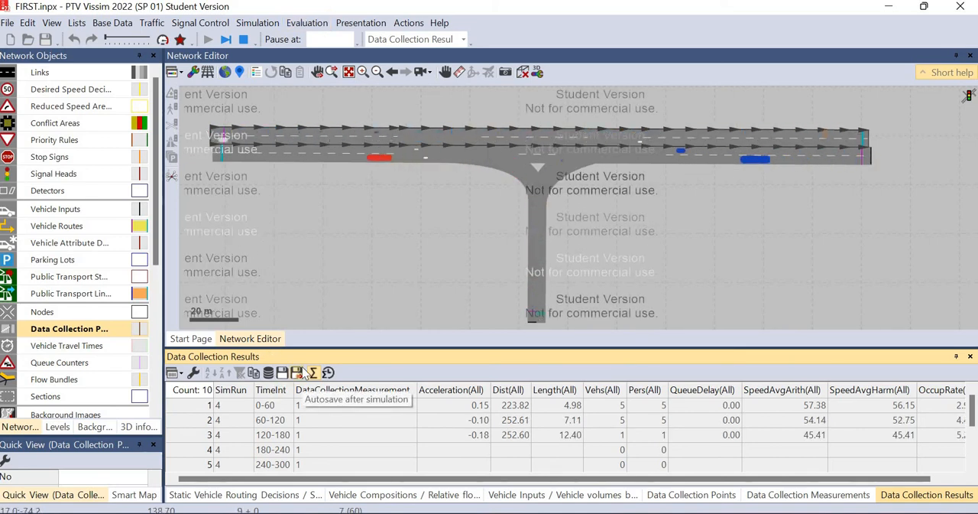
pyautogui.scroll(-2, 230, 434)
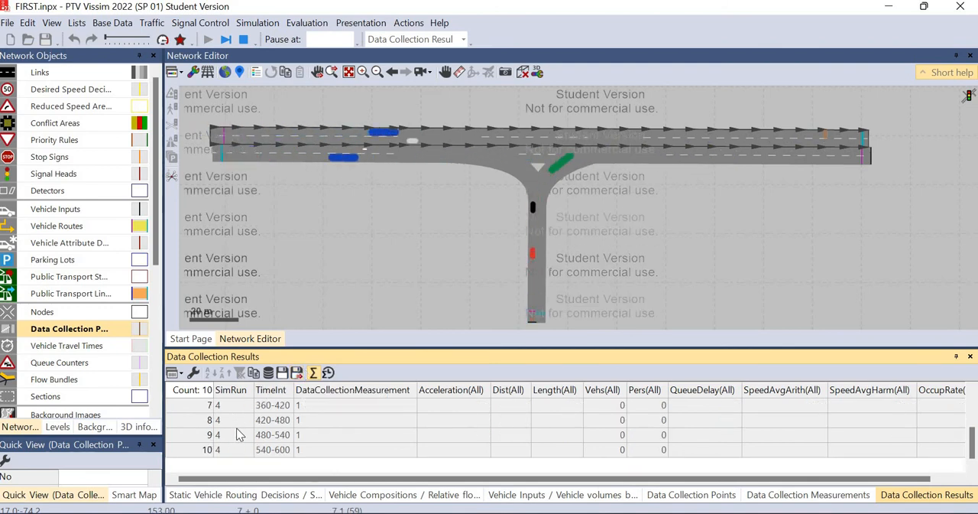
pyautogui.scroll(2, 363, 425)
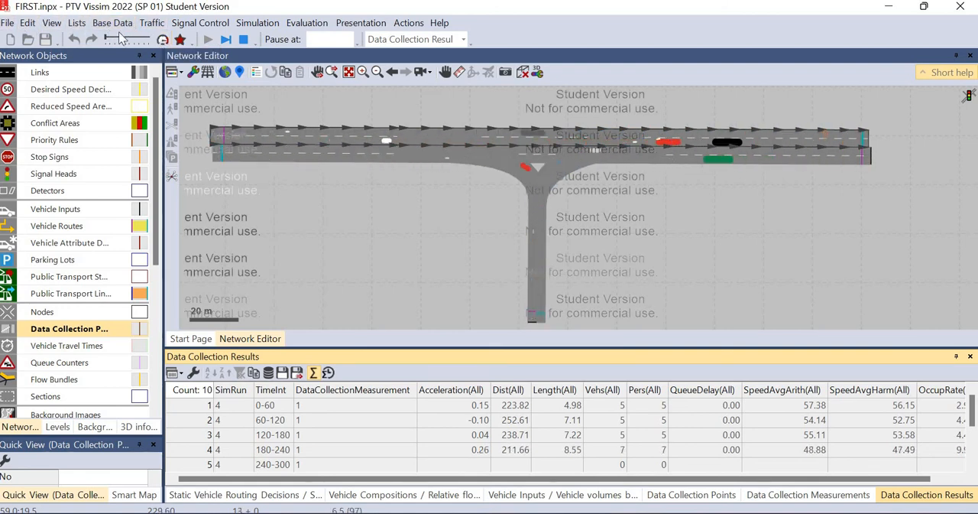
pyautogui.click(162, 40)
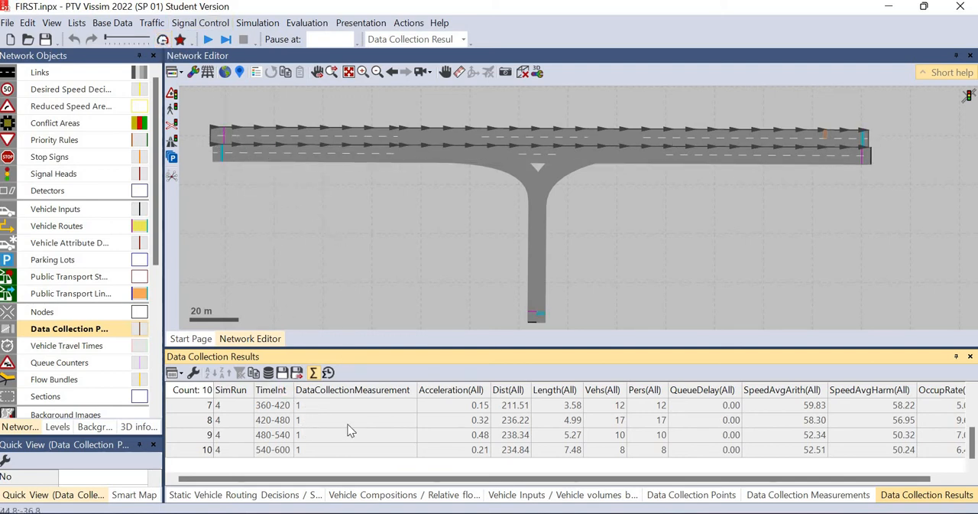
# Select and copy all rows of the Data Collection Results list
pyautogui.scroll(2, 346, 425)
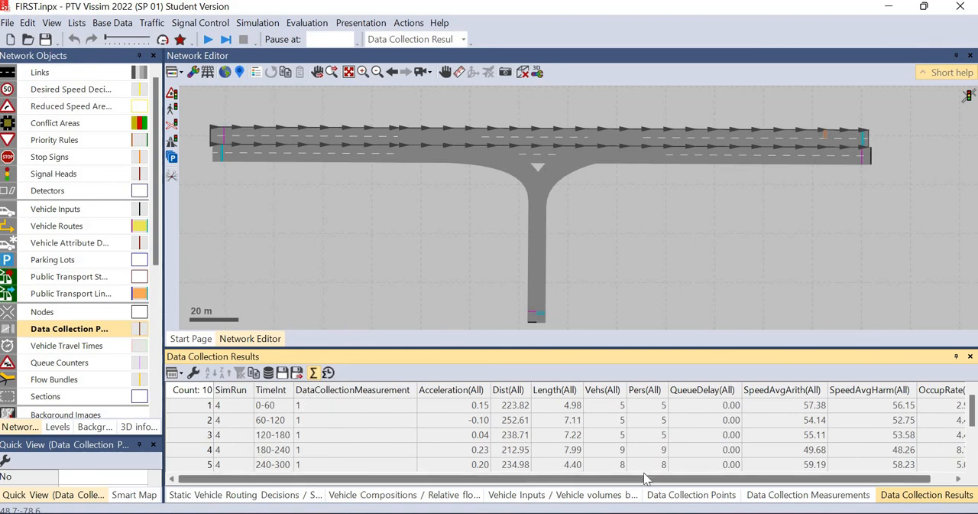
pyautogui.moveTo(569, 480); pyautogui.dragTo(591, 479)
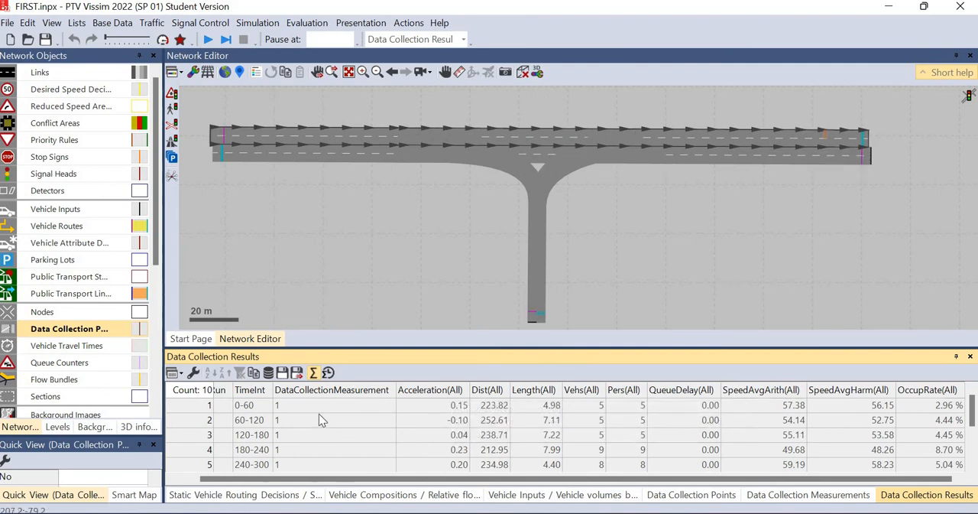
pyautogui.click(181, 374)
pyautogui.click(375, 434)
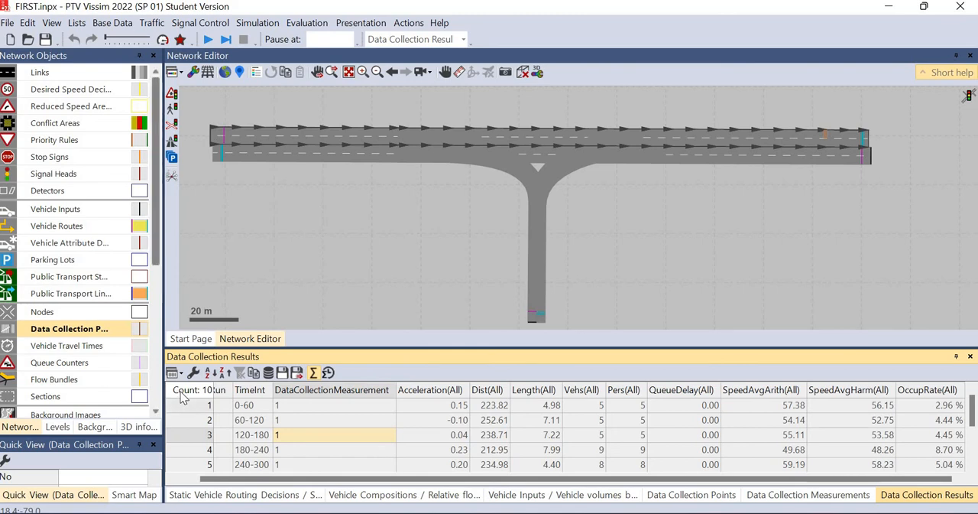
pyautogui.click(184, 391)
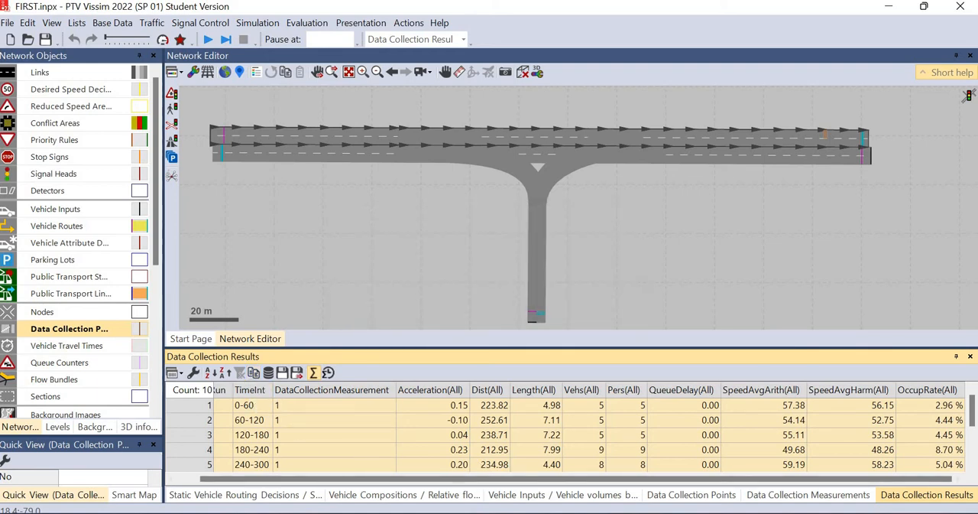
# Switch to Excel and paste the copied results into cell A1 of a new blank workbook
pyautogui.press('super')
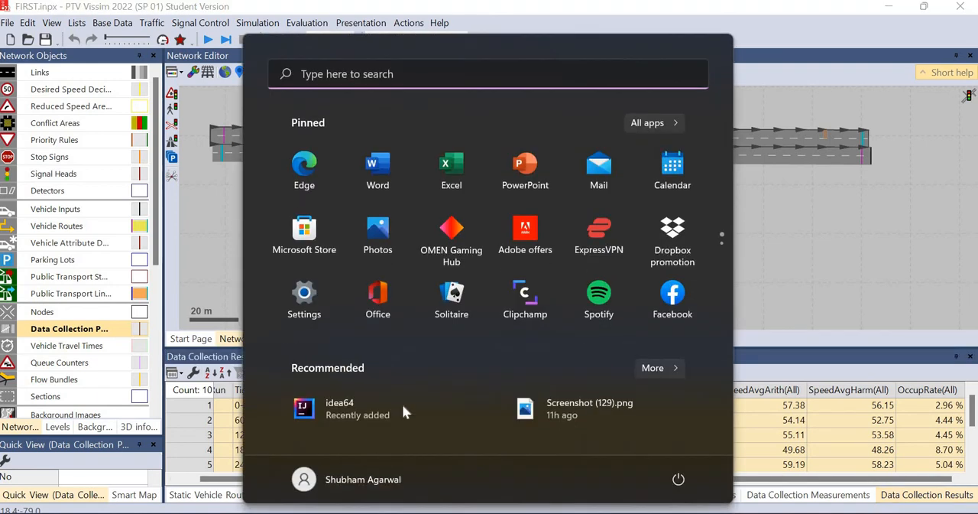
pyautogui.click(444, 184)
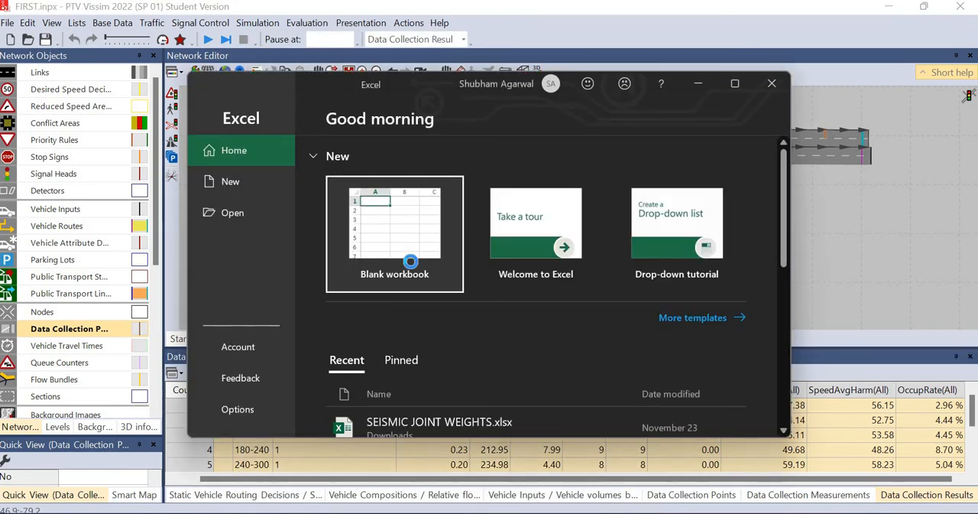
pyautogui.click(396, 249)
pyautogui.click(735, 92)
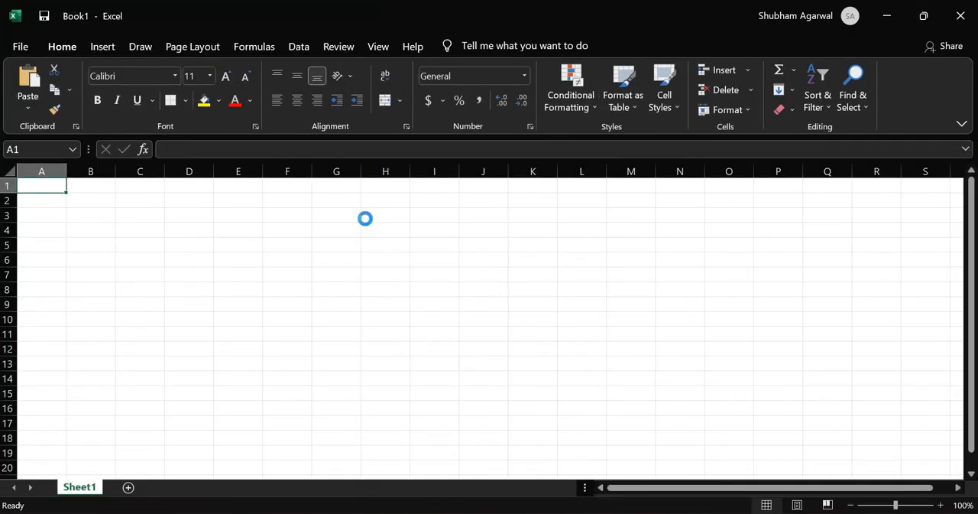
pyautogui.hotkey('ctrl', 'v')
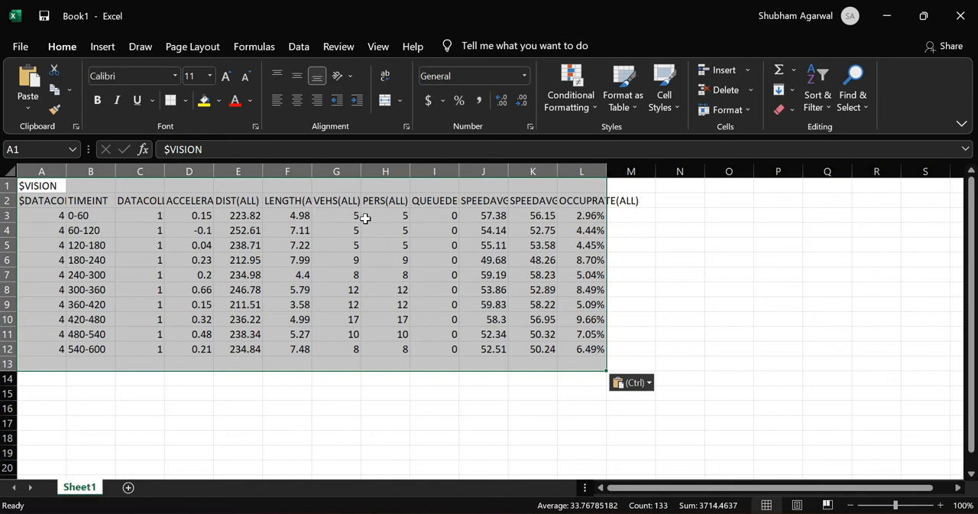
pyautogui.hotkey('alt', 'h')
pyautogui.press('o')
pyautogui.press('h')
pyautogui.click(719, 233)
pyautogui.press('super')
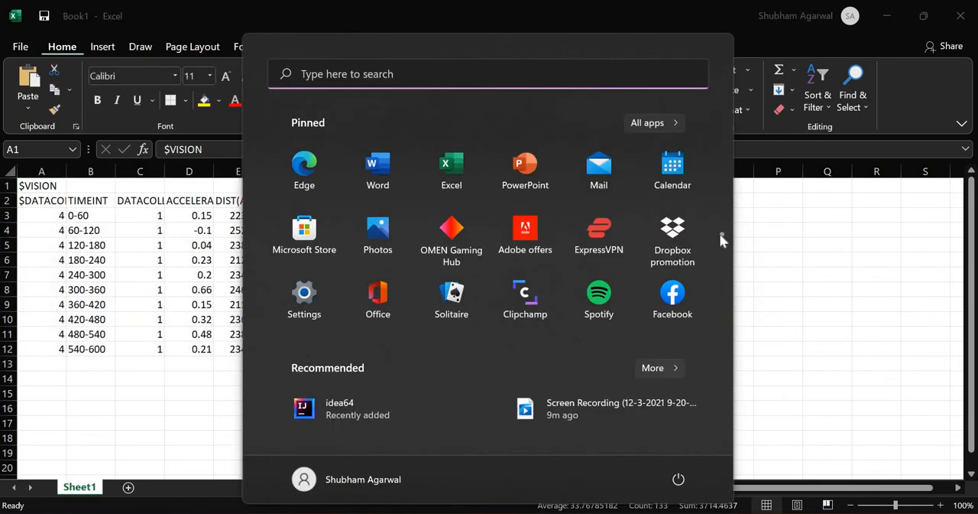
pyautogui.press('super')
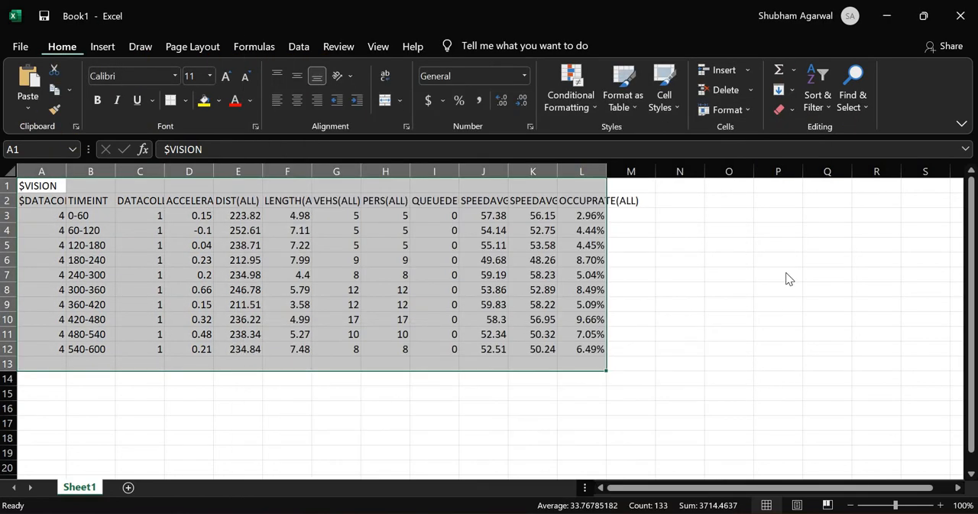
# AutoFit the column widths of the pasted results so that the full headers fit
pyautogui.hotkey('alt', 'h')
pyautogui.press('o')
pyautogui.press('i')
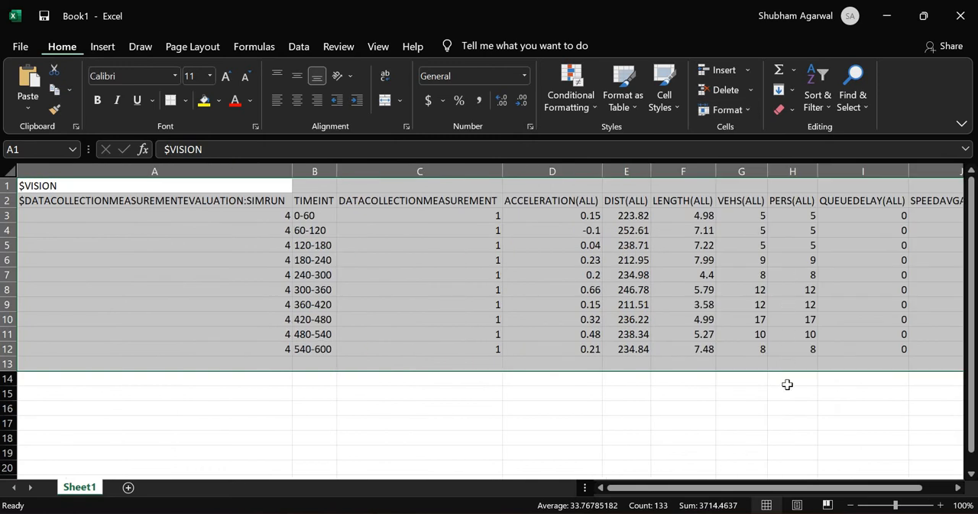
pyautogui.scroll(-3, 764, 371)
pyautogui.scroll(3, 687, 361)
pyautogui.click(623, 403)
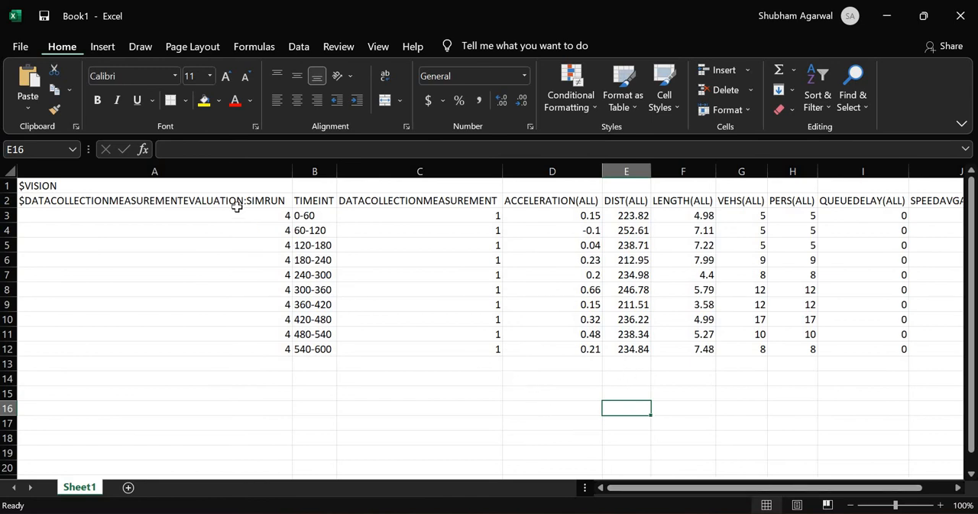
# Delete the SimRun, TimeInt and DataCollectionMeasurement columns, A through C
pyautogui.click(276, 172)
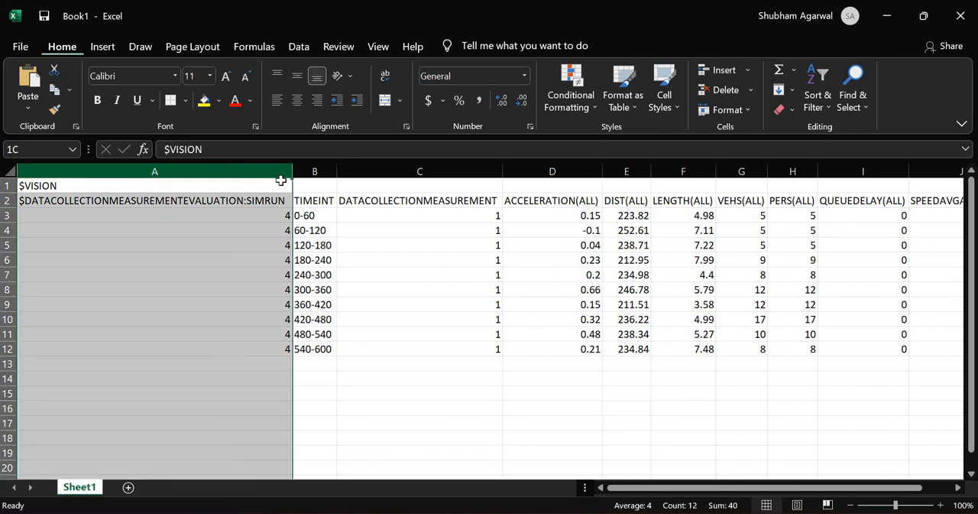
pyautogui.moveTo(280, 180); pyautogui.dragTo(431, 184)
pyautogui.hotkey('ctrl', '-')
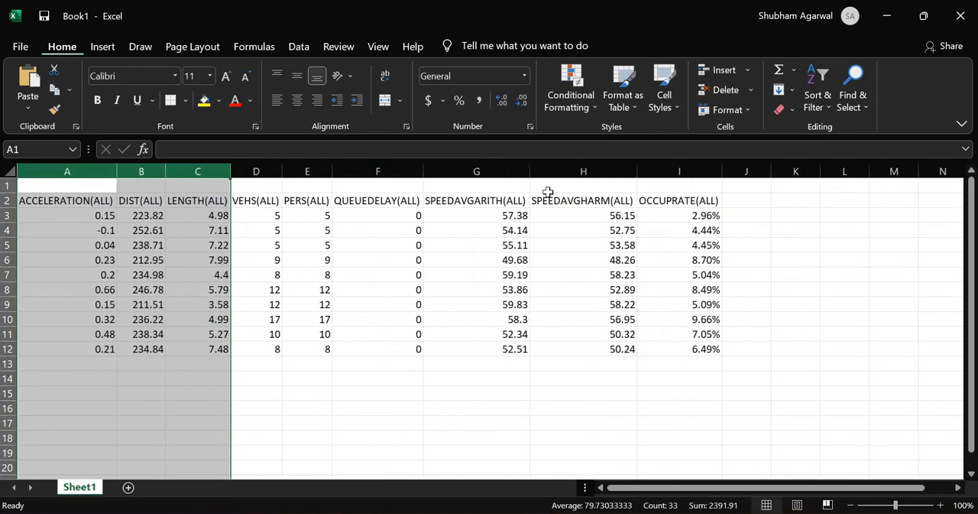
# Delete the OCCUPRATE(ALL), QUEUEDELAY(ALL) and PERS(ALL) columns from the sheet
pyautogui.click(670, 177)
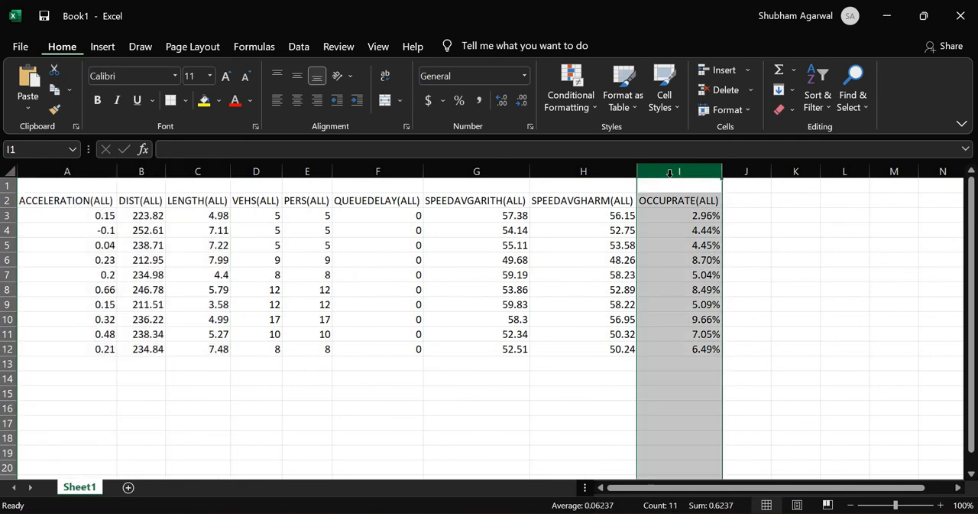
pyautogui.hotkey('ctrl', '-')
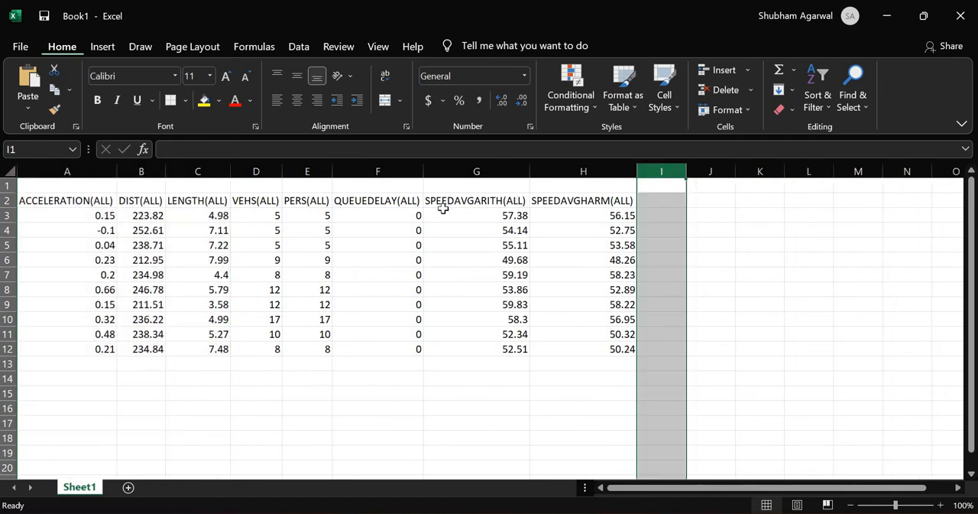
pyautogui.click(411, 173)
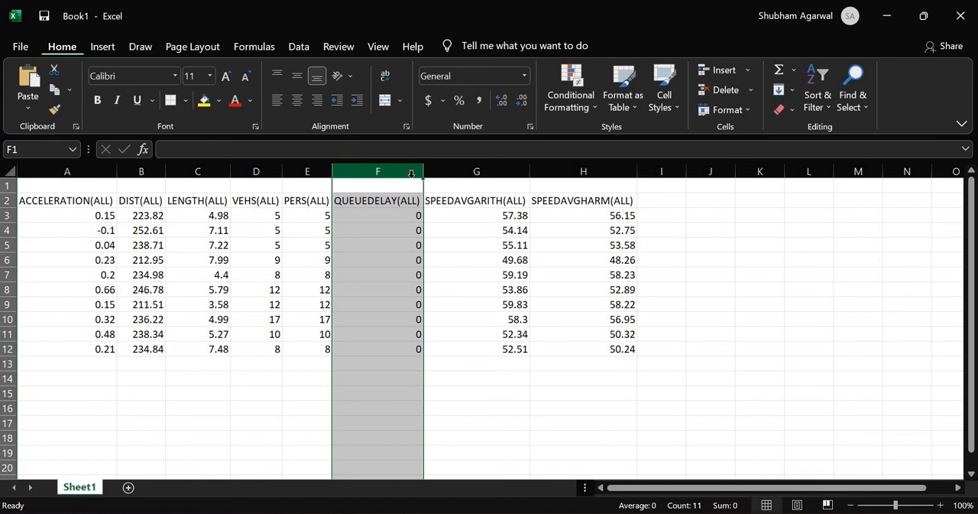
pyautogui.hotkey('ctrl', '-')
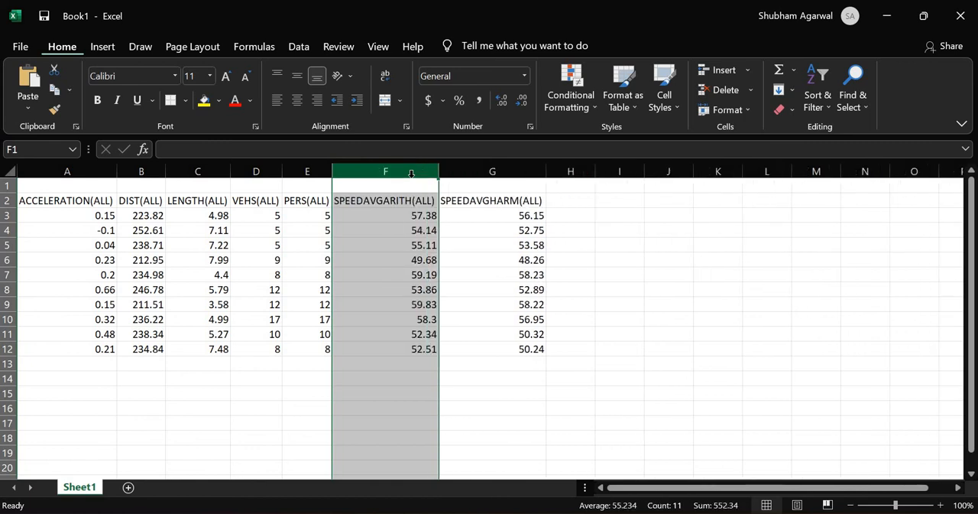
pyautogui.click(307, 164)
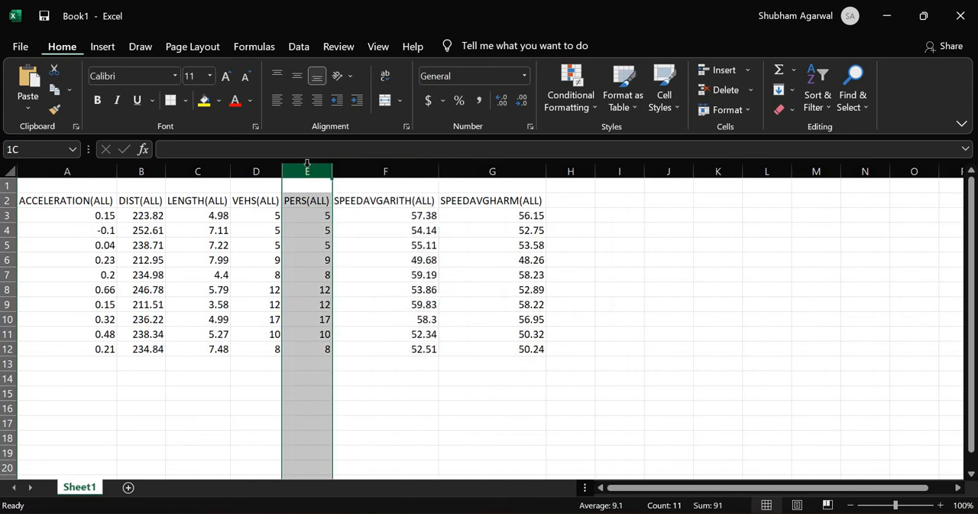
pyautogui.hotkey('ctrl', '-')
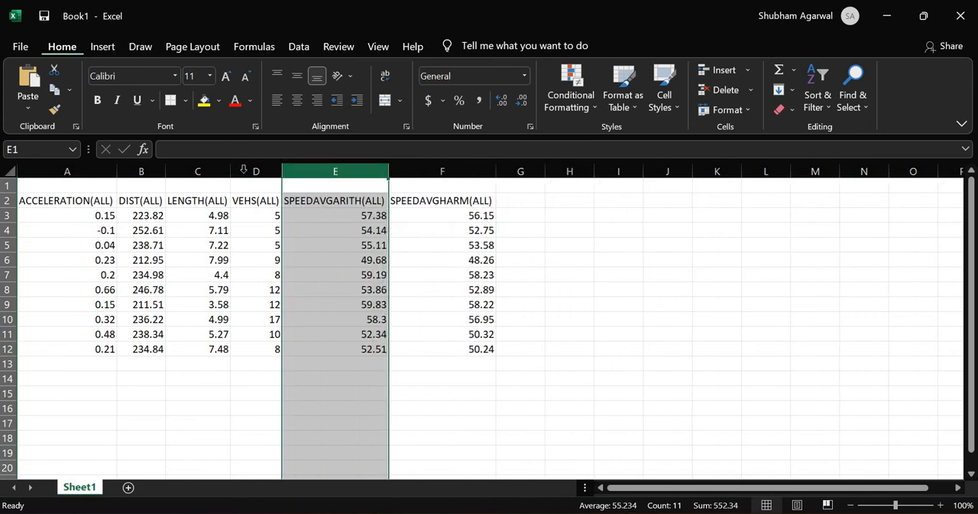
# Delete the VEHS(ALL), LENGTH(ALL) and DIST(ALL) columns, keeping only the acceleration and average speed columns
pyautogui.click(244, 169)
pyautogui.hotkey('ctrl', '-')
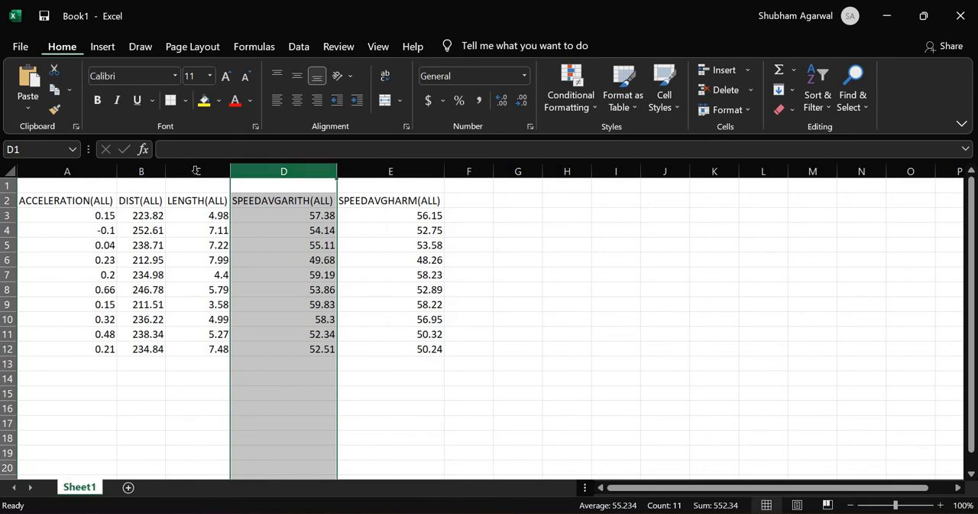
pyautogui.click(195, 170)
pyautogui.hotkey('ctrl', '-')
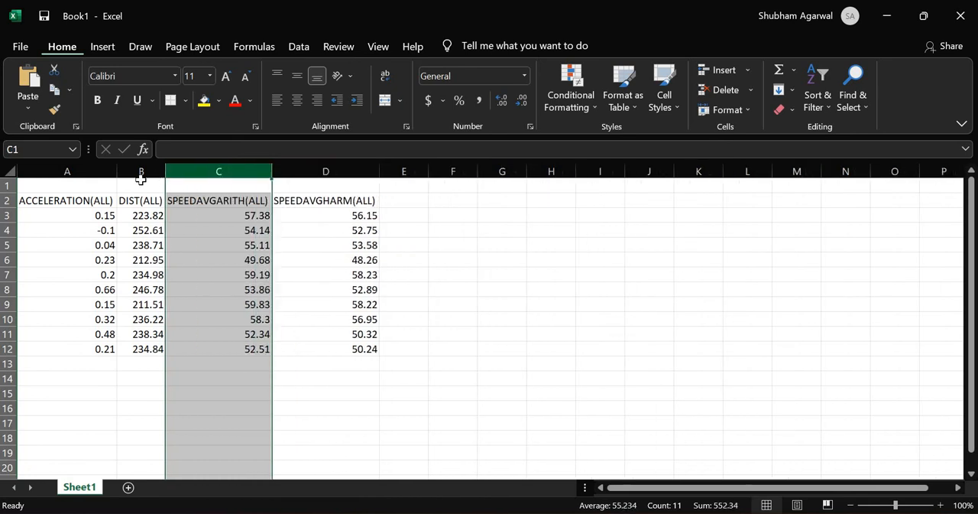
pyautogui.click(141, 172)
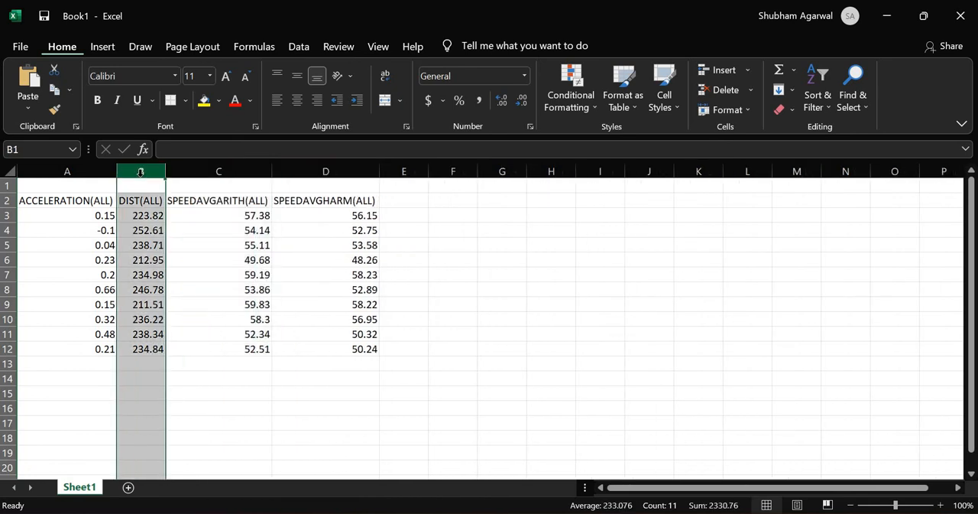
pyautogui.hotkey('ctrl', '-')
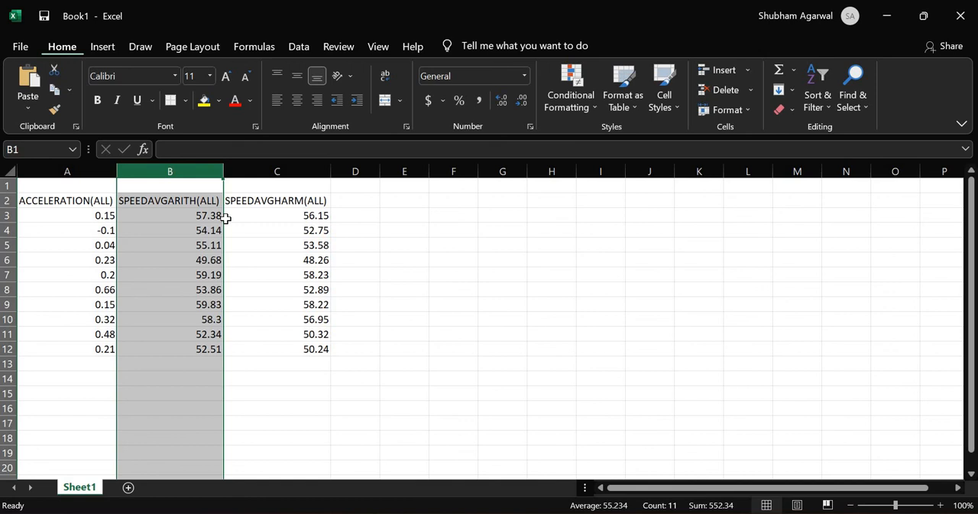
pyautogui.click(289, 323)
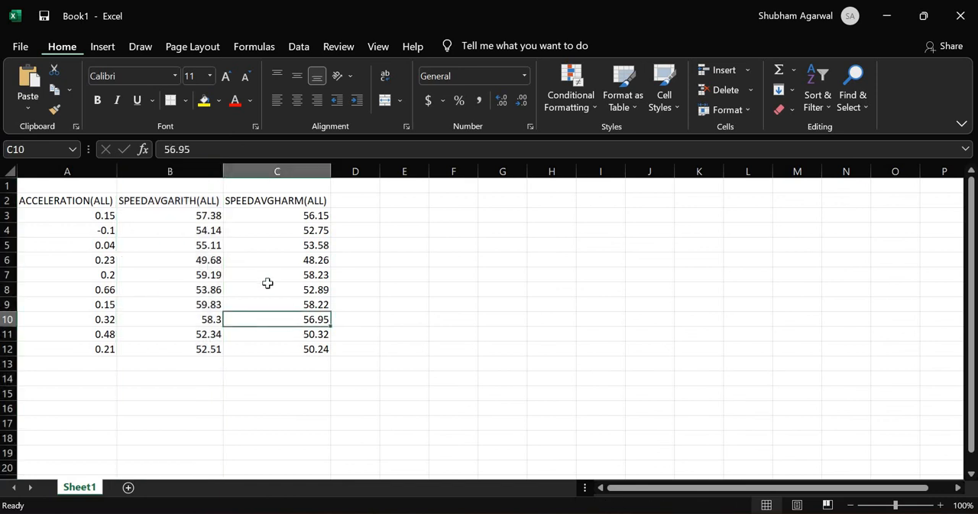
# Save the workbook as "Data collection points" in the Documents folder and return to PTV Vissim
pyautogui.hotkey('ctrl', 's')
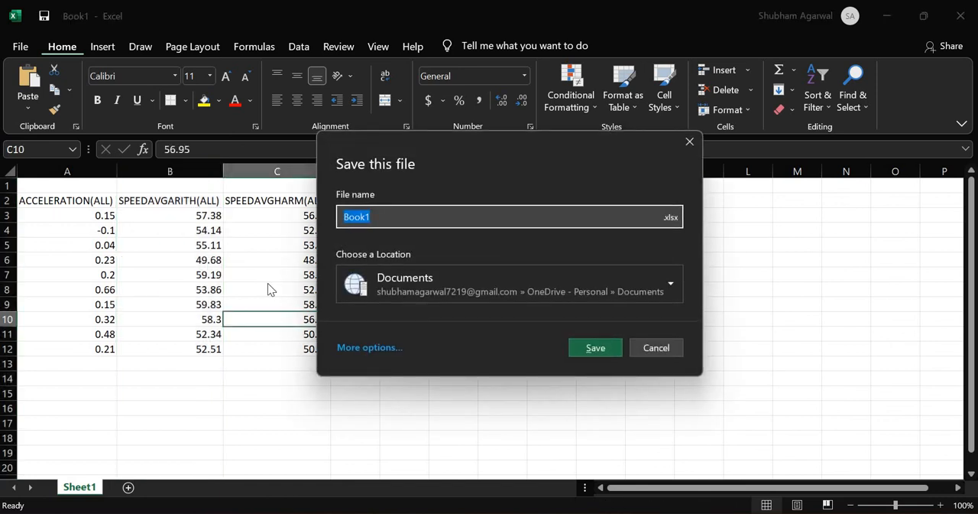
pyautogui.write('Data')
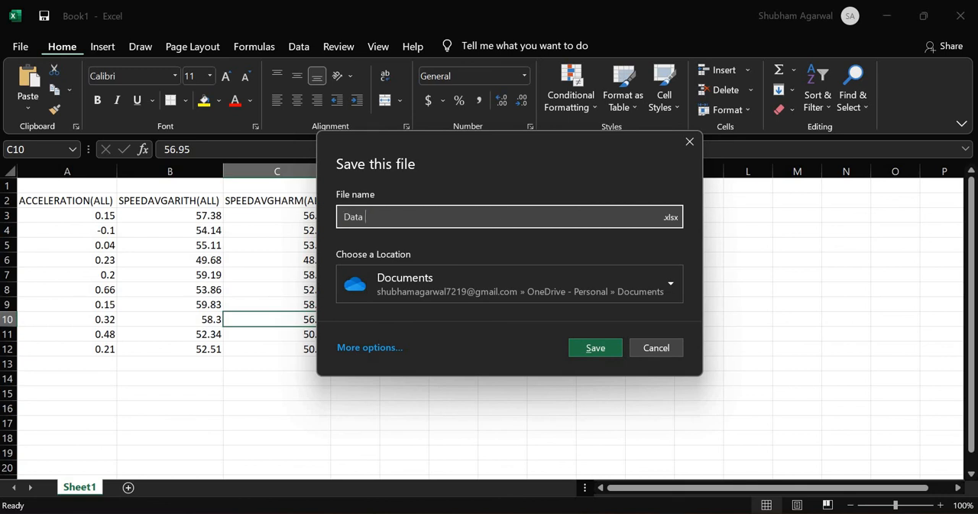
pyautogui.write(' collection poinyts')
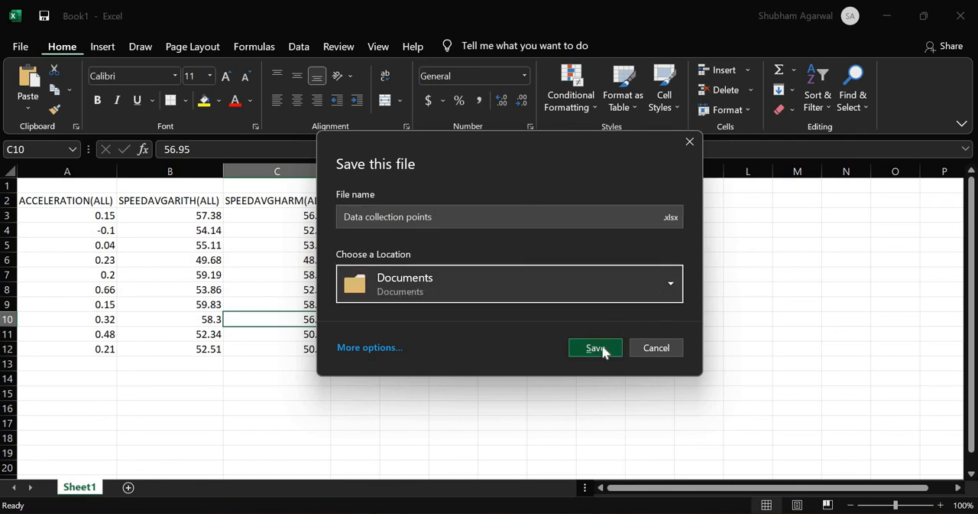
pyautogui.click(597, 348)
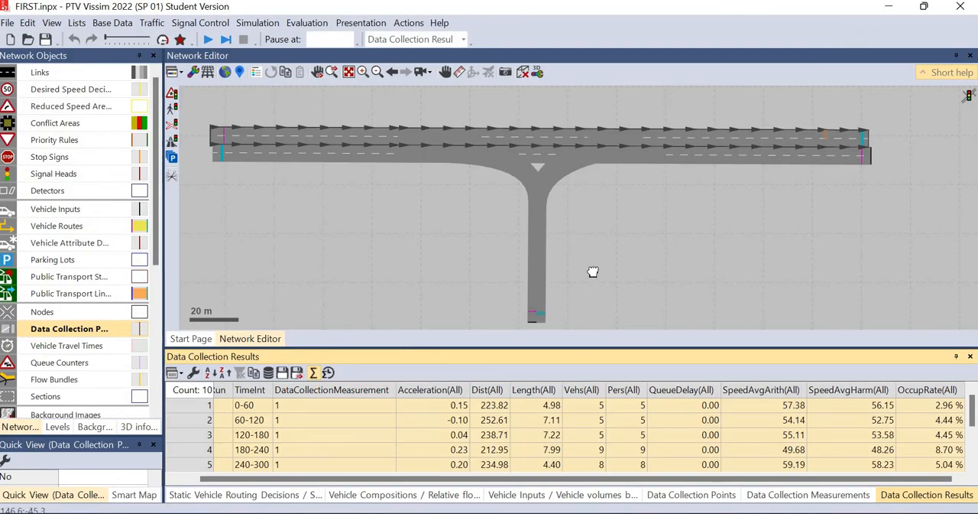
pyautogui.scroll(1, 609, 277)
pyautogui.scroll(-1, 609, 281)
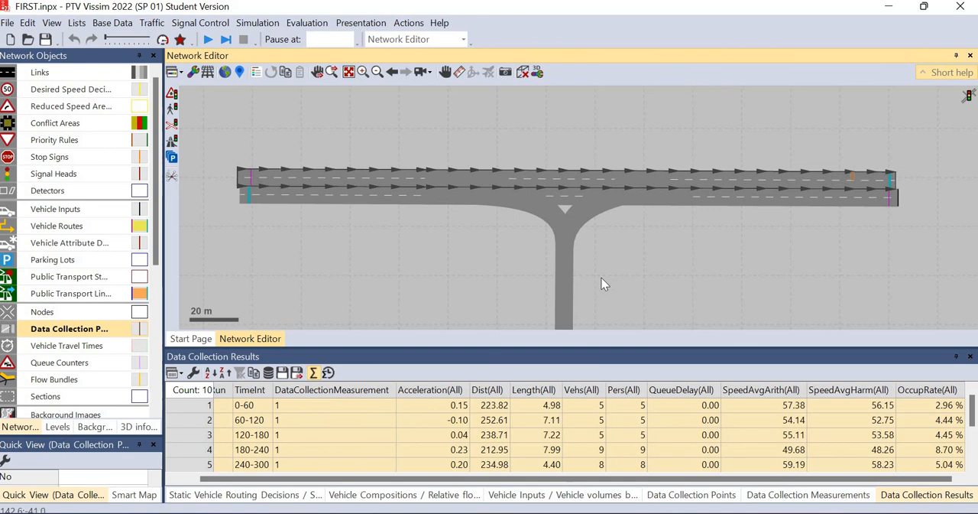
pyautogui.scroll(1, 603, 283)
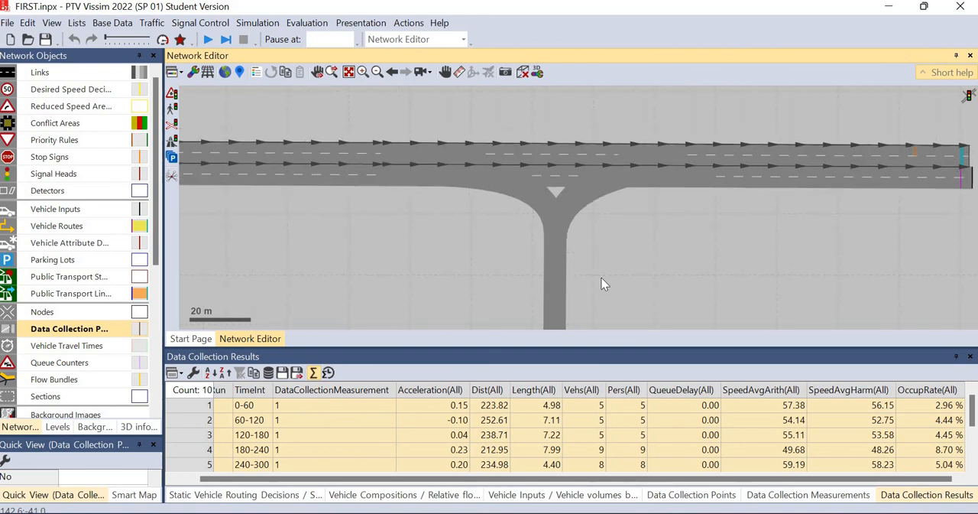